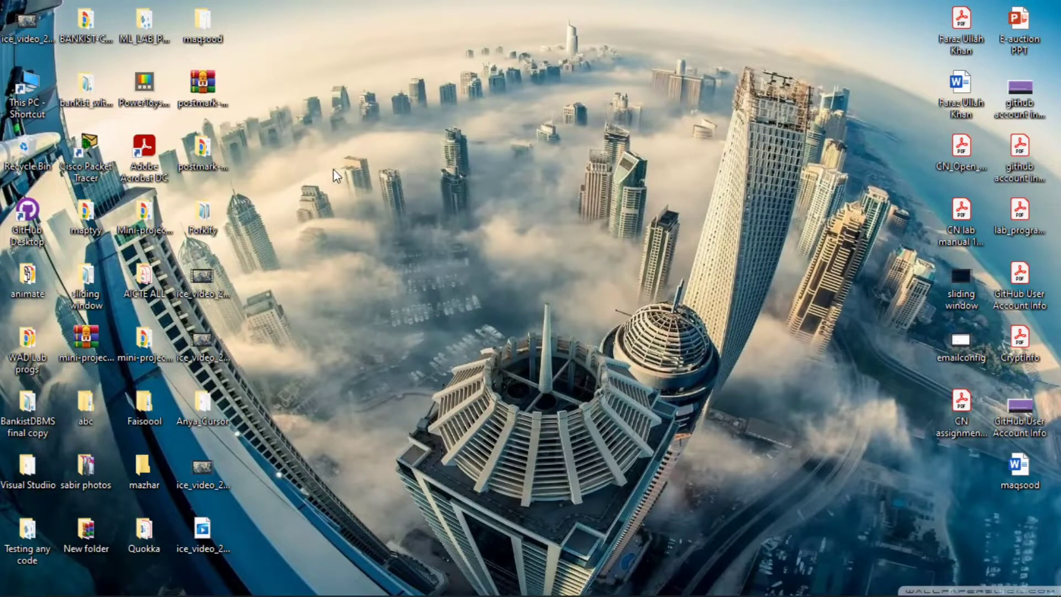
Open Cisco Packet Tracer and place a generic Server end device in the logical workspace
double_click(86, 154)
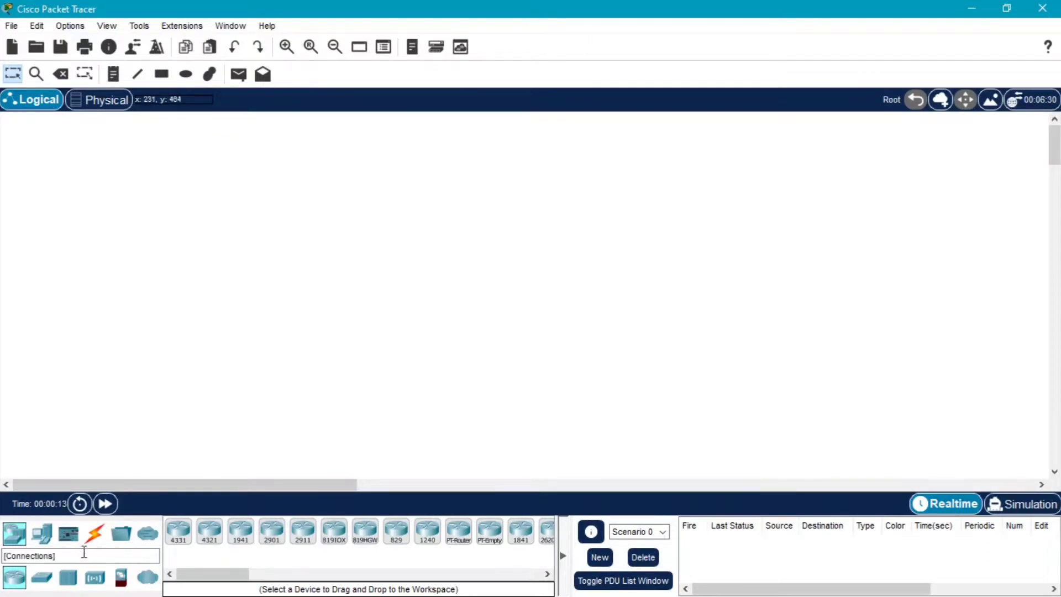
click(41, 533)
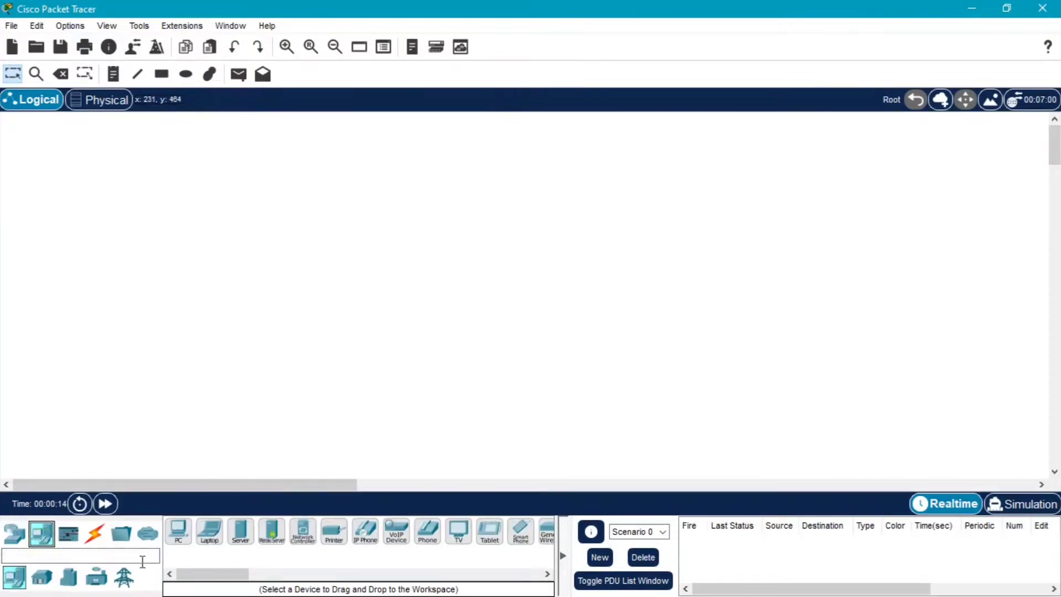
click(244, 538)
click(663, 269)
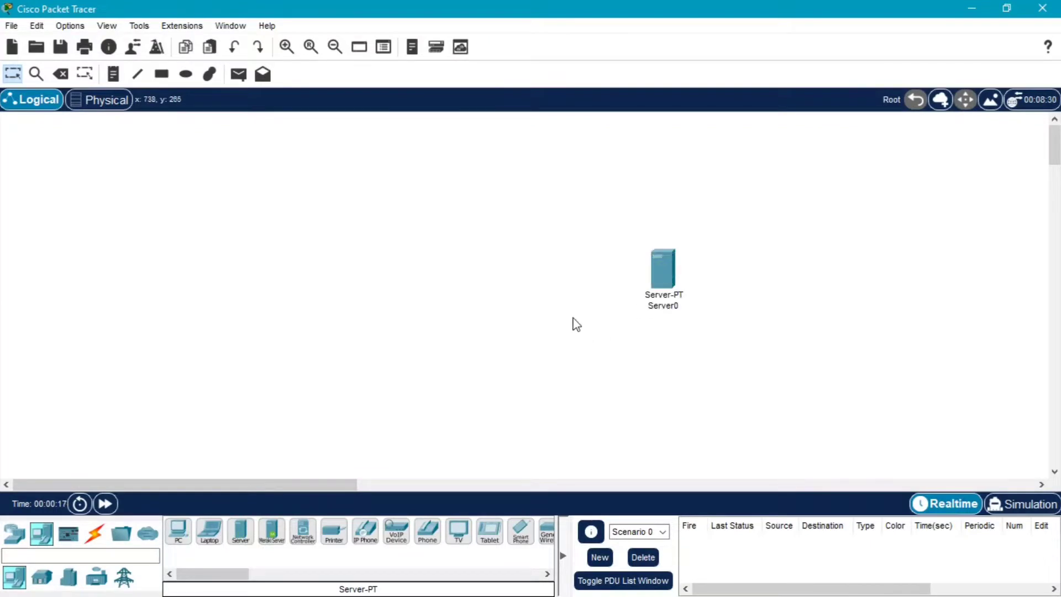
Place two PC end devices to the left of Server0, one above the other
click(180, 540)
click(179, 540)
click(179, 540)
click(379, 208)
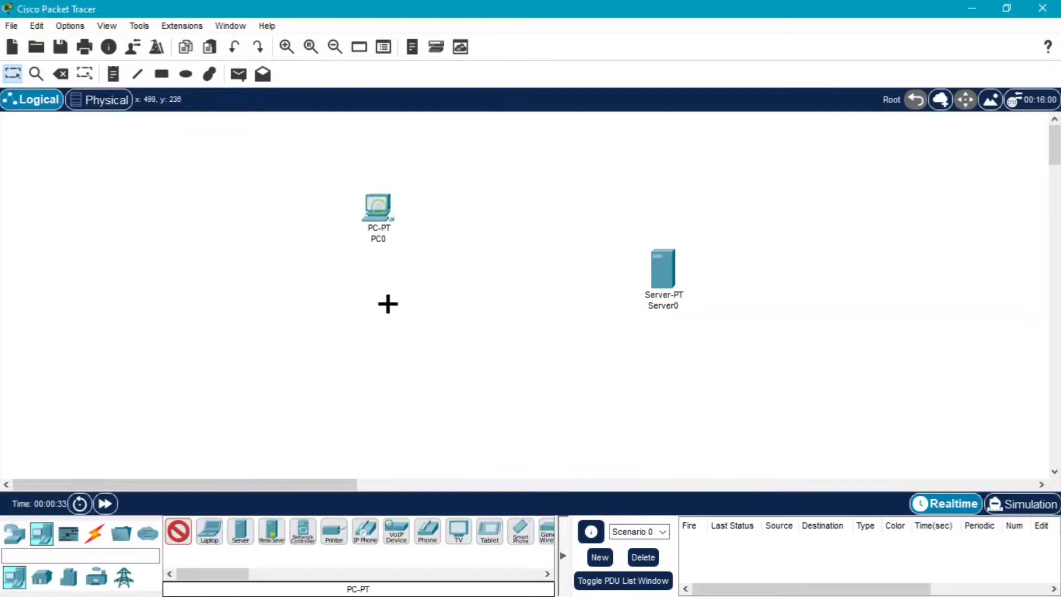
click(381, 356)
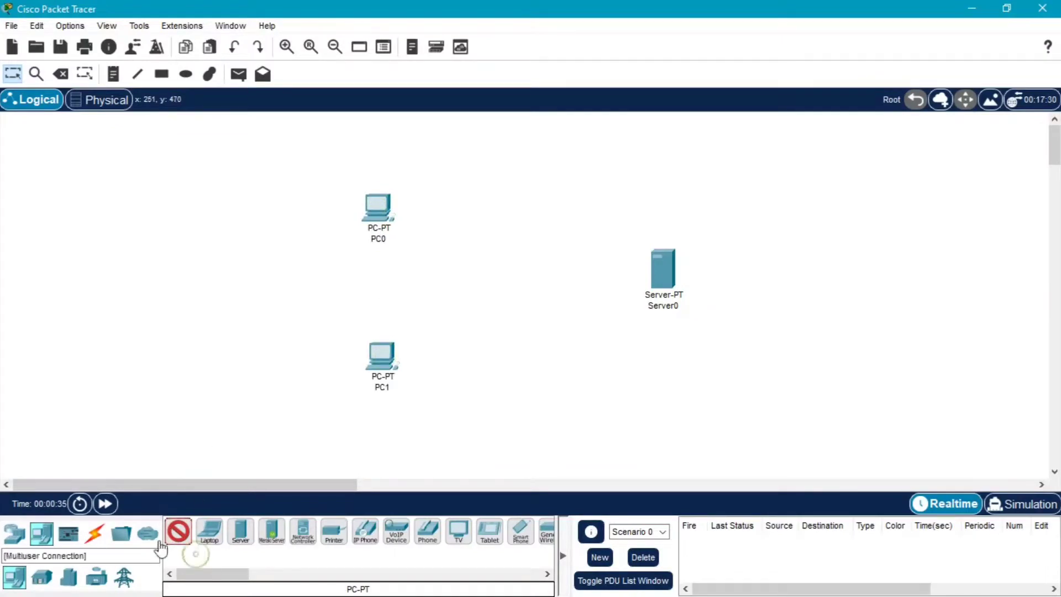
click(94, 533)
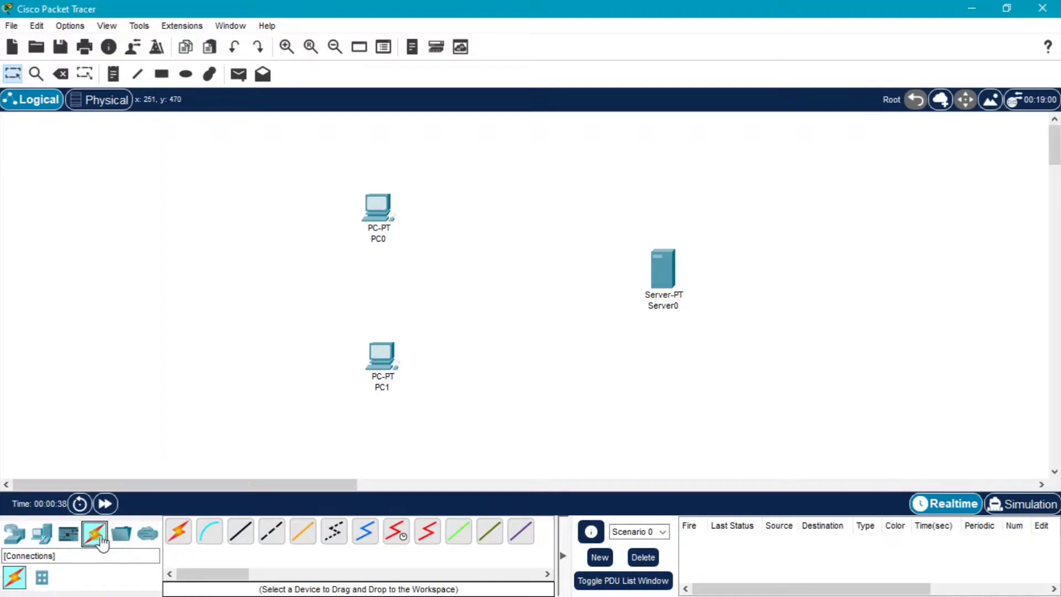
click(241, 531)
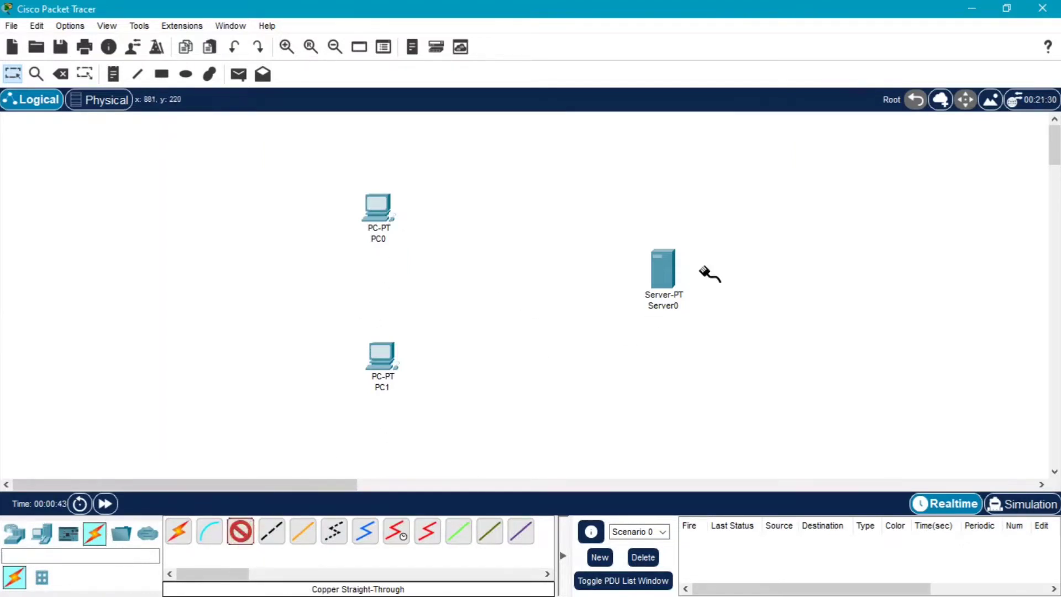
click(670, 269)
click(698, 358)
Place a 2960 switch between the two PCs and Server0
click(17, 533)
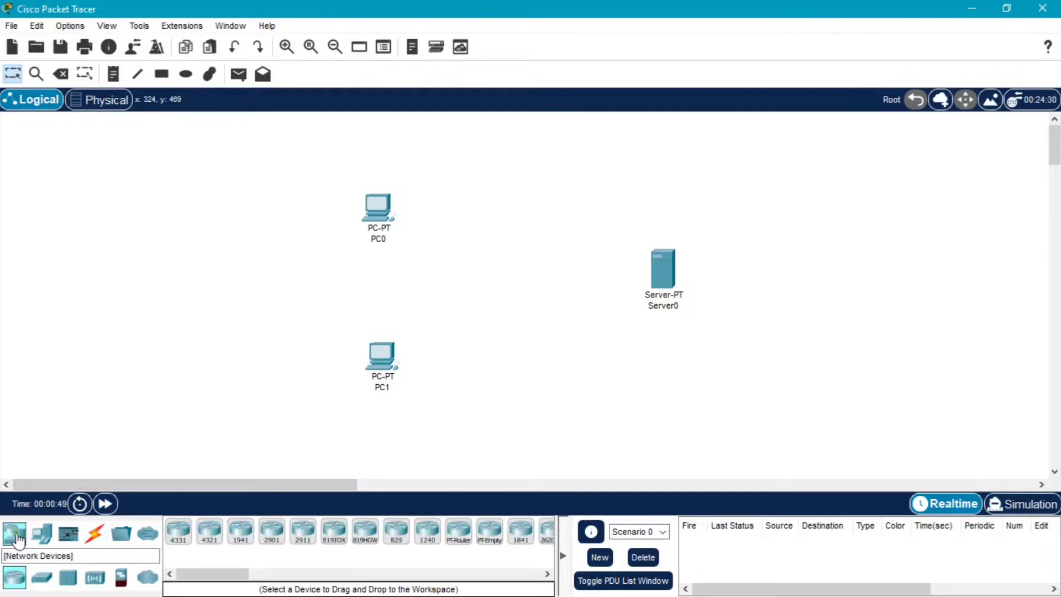
click(43, 581)
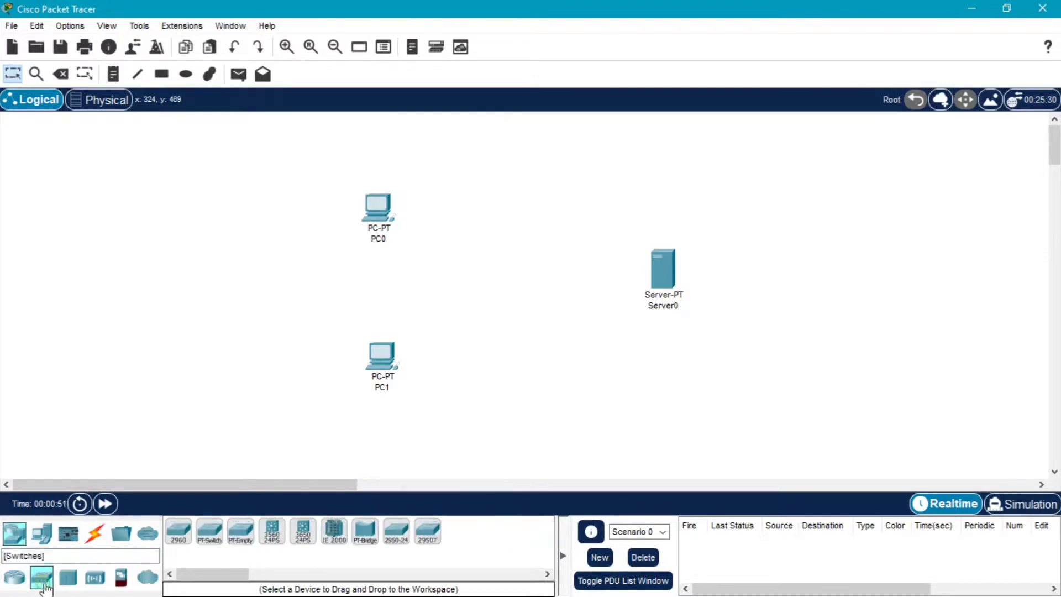
click(181, 537)
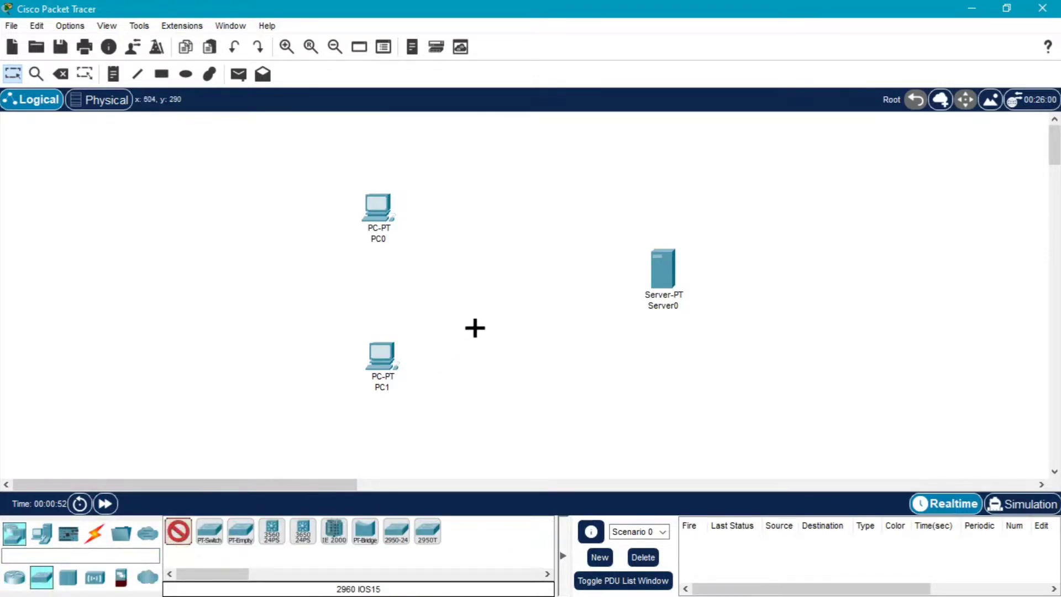
click(516, 273)
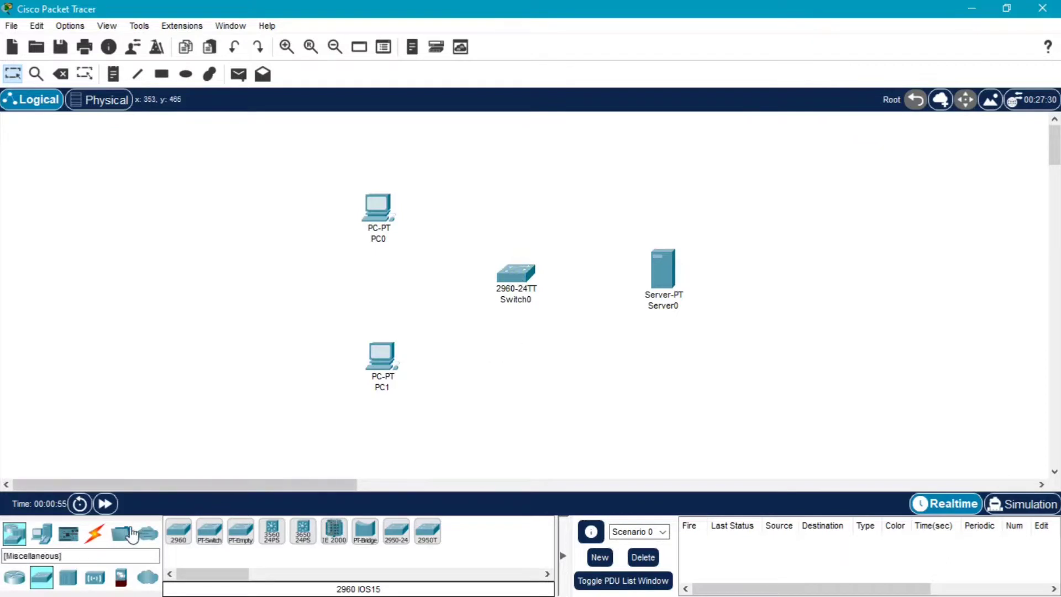
Connect Switch0's FastEthernet0/1 port to Server0 with a Copper Straight-Through cable
click(94, 533)
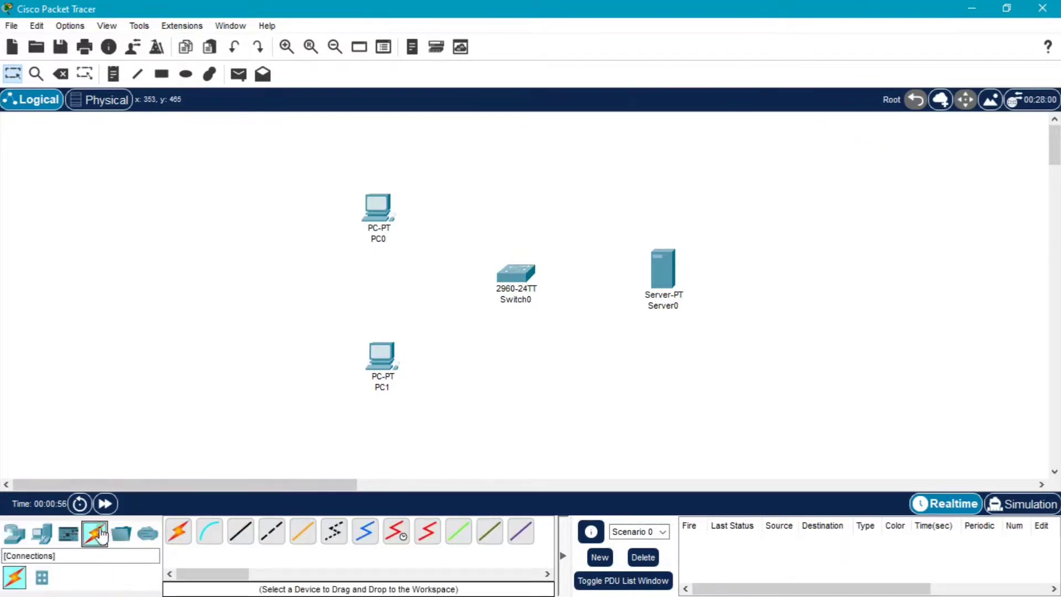
click(253, 539)
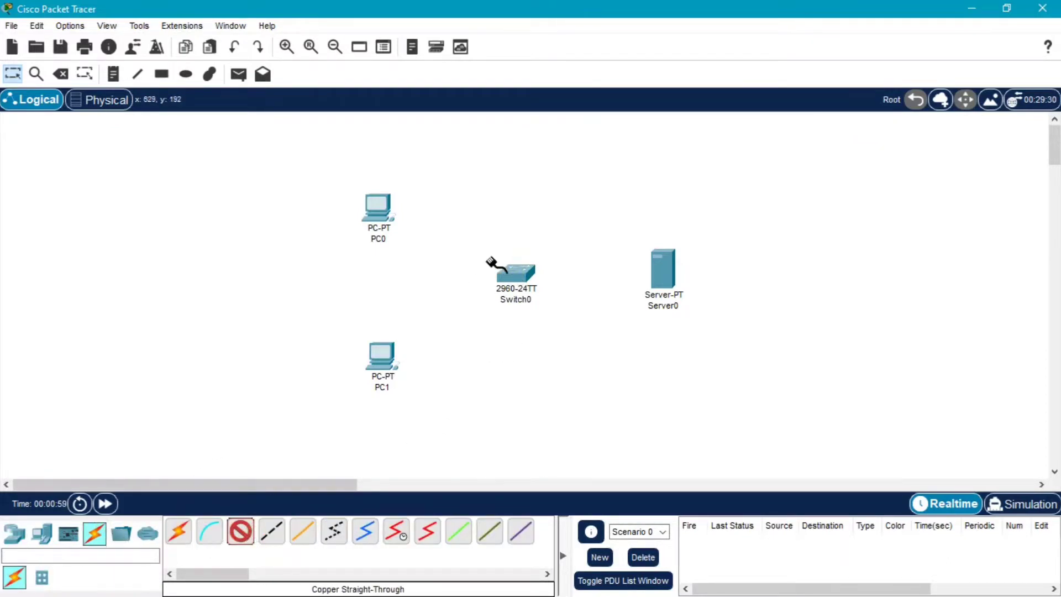
click(520, 276)
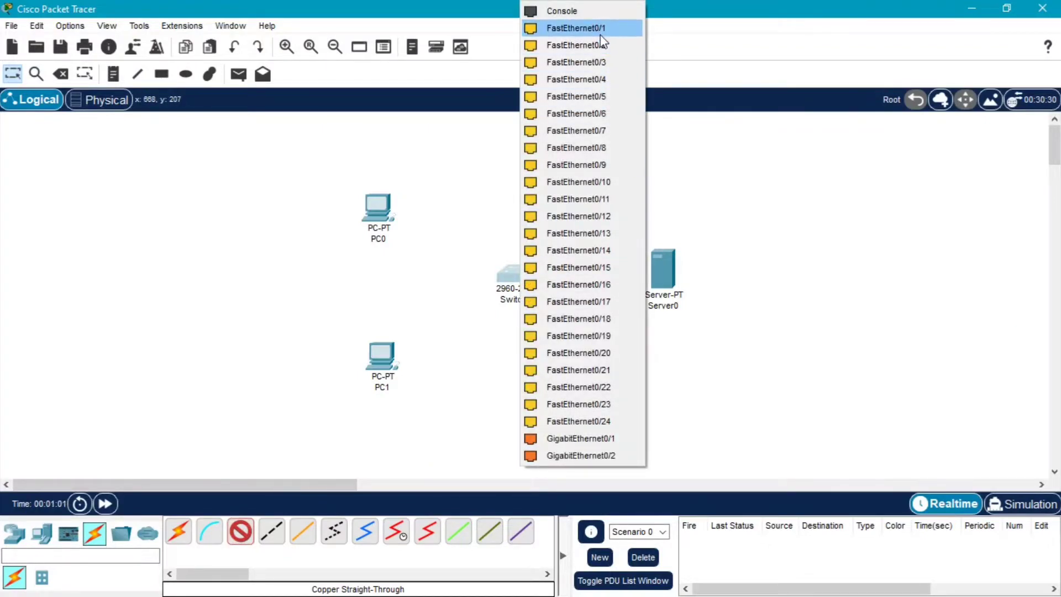
click(586, 28)
click(668, 271)
click(682, 276)
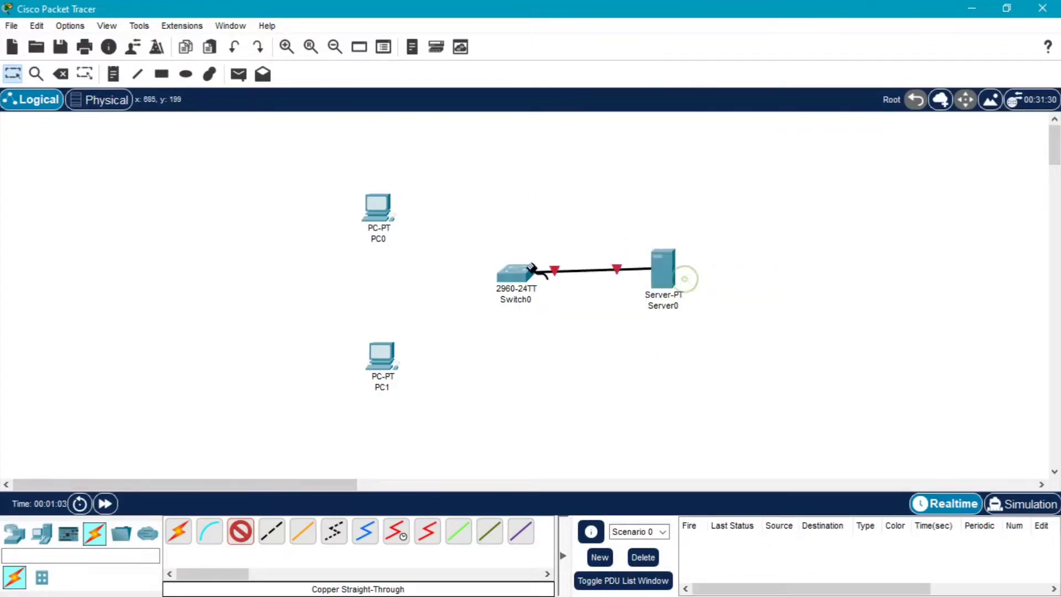
Connect PC0 to Switch0's FastEthernet0/2 port with a Copper Straight-Through cable
click(522, 274)
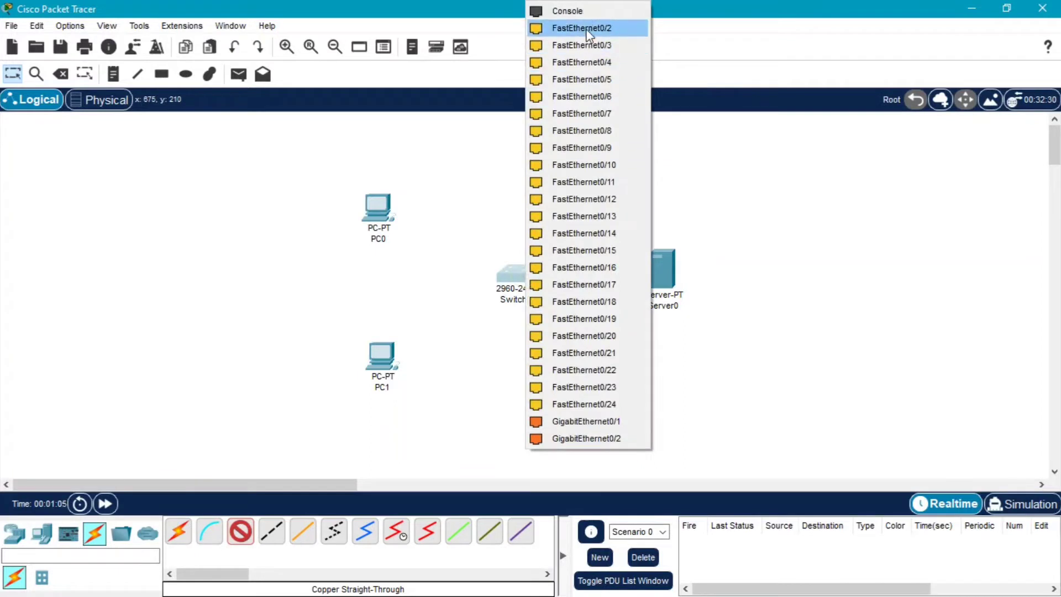
click(569, 370)
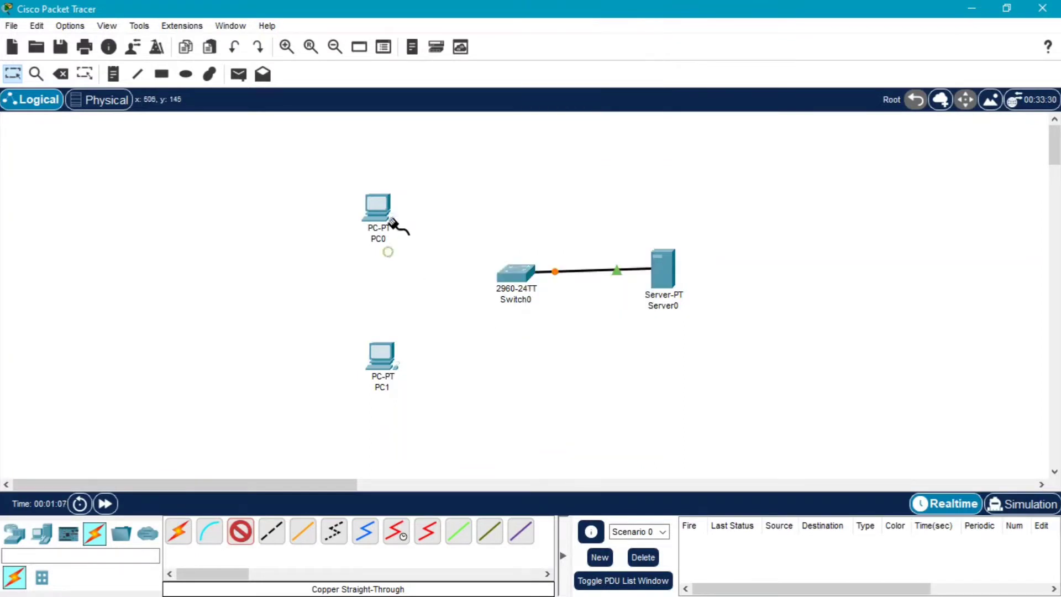
click(391, 214)
click(442, 270)
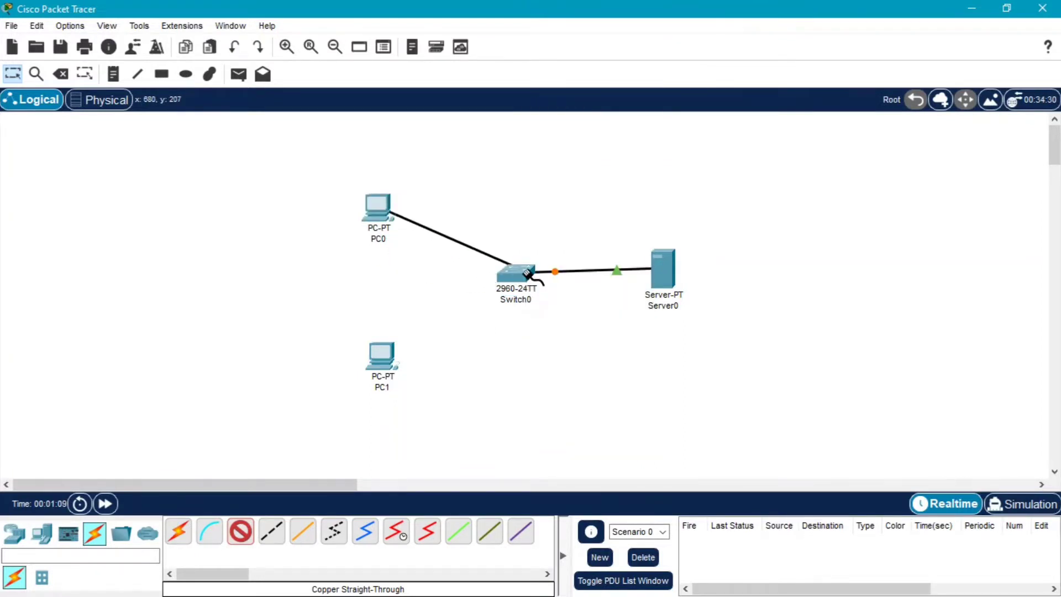
click(520, 274)
click(576, 31)
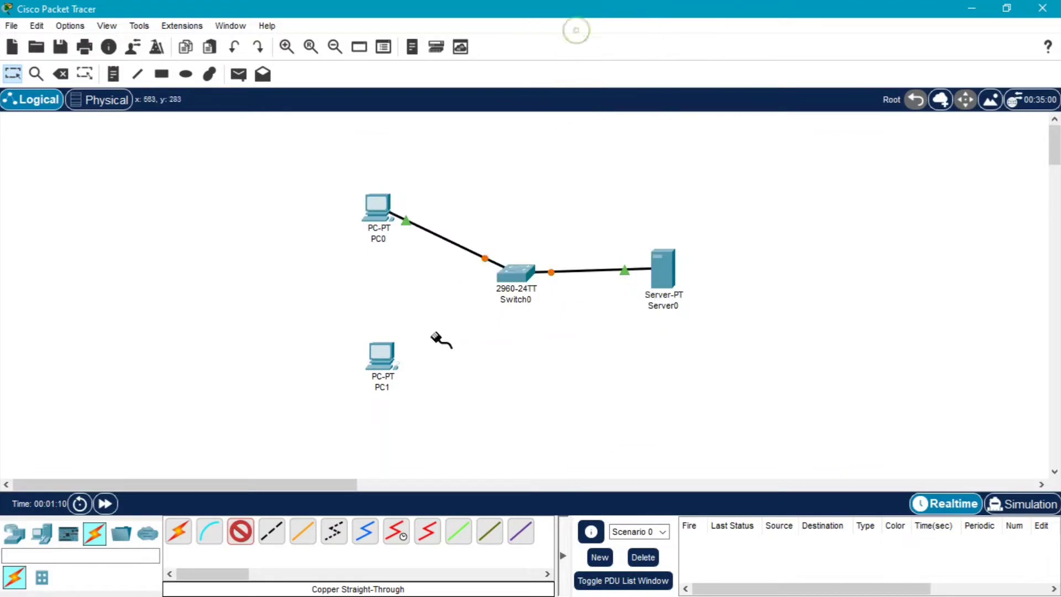
Connect PC1 to Switch0's FastEthernet0/3 port with a Copper Straight-Through cable and leave the cable tool
click(381, 356)
click(429, 417)
click(514, 274)
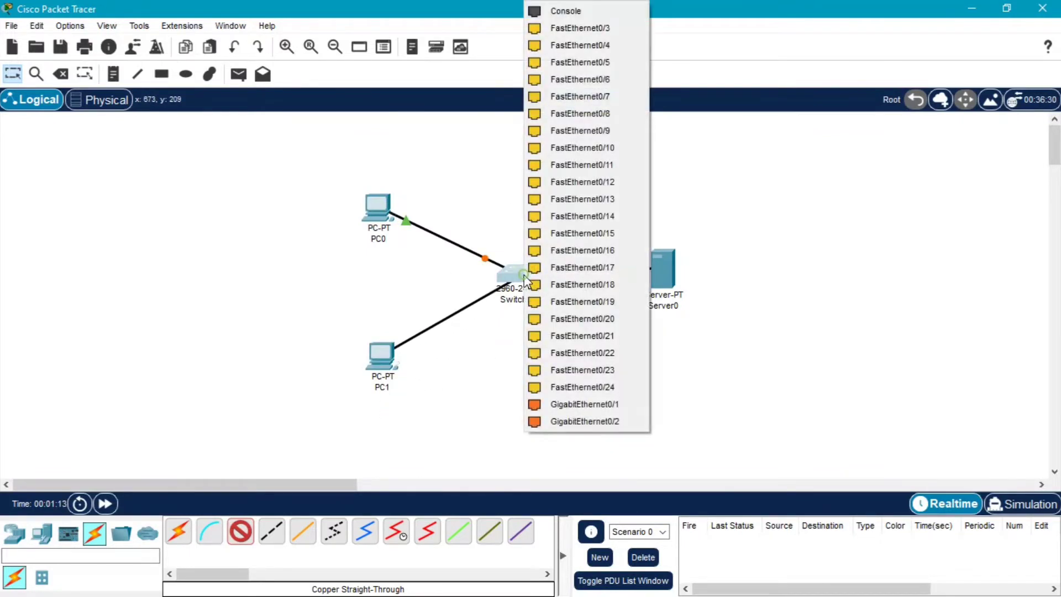
click(574, 32)
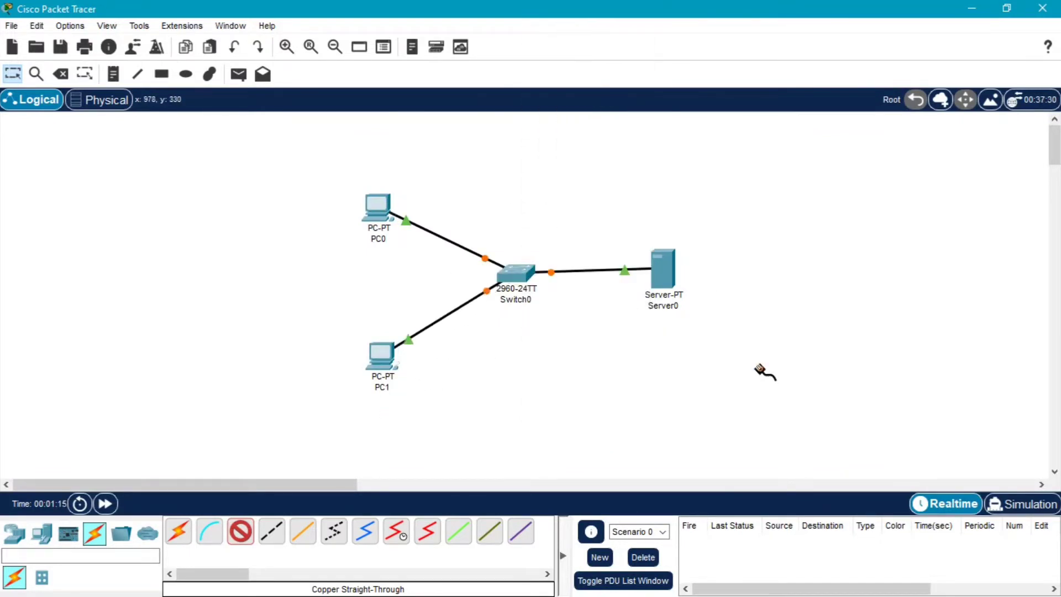
key(Escape)
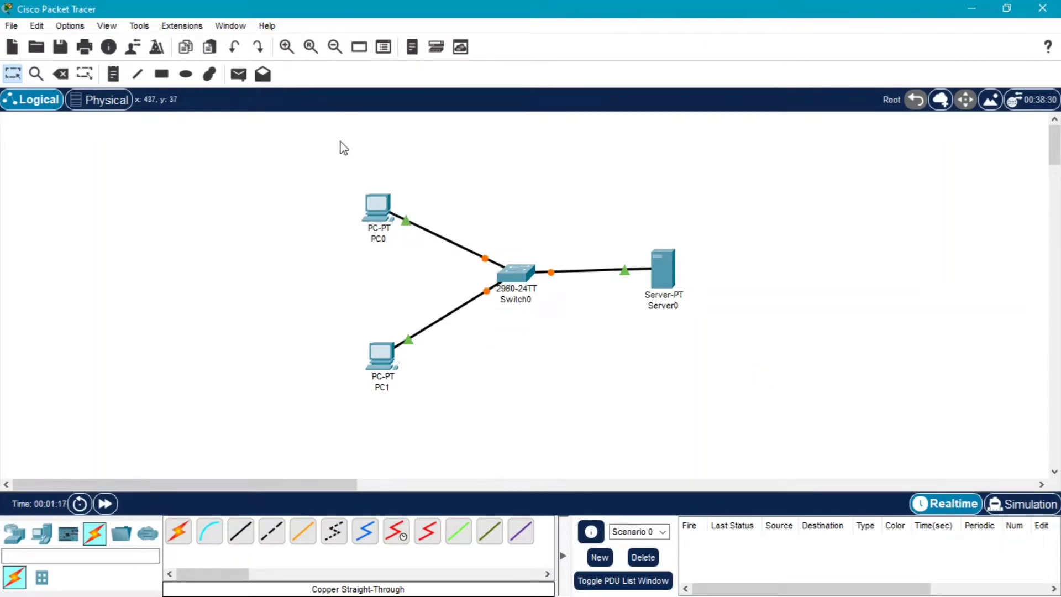
drag(340, 143, 723, 465)
click(602, 404)
drag(340, 138, 694, 466)
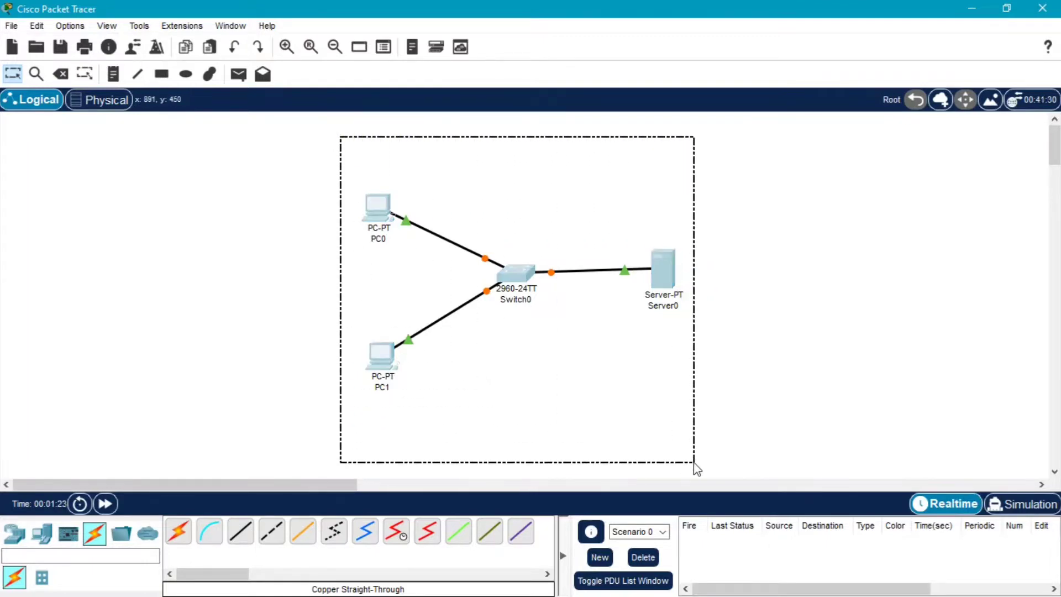
click(589, 414)
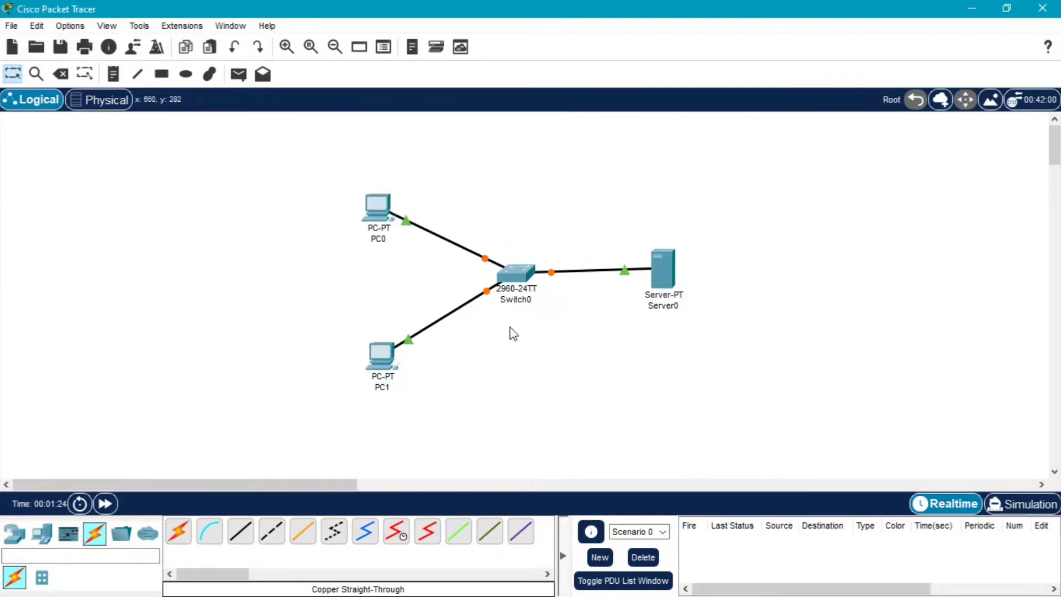
Give PC0 the static IPv4 address 192.168.100.1 with subnet mask 255.255.255.0 and close its window
click(377, 208)
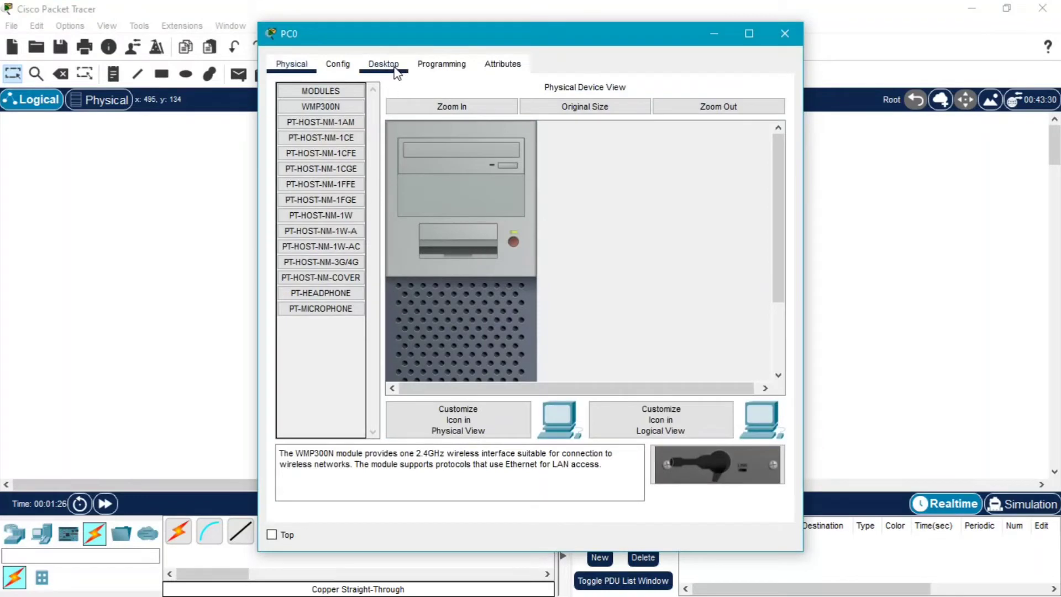
click(395, 71)
click(338, 131)
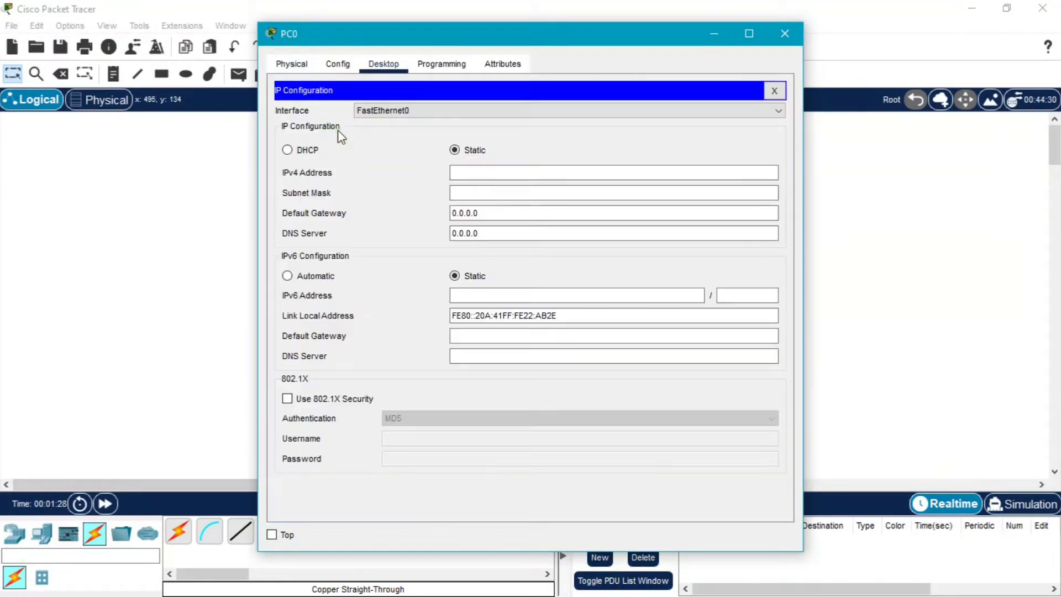
click(474, 173)
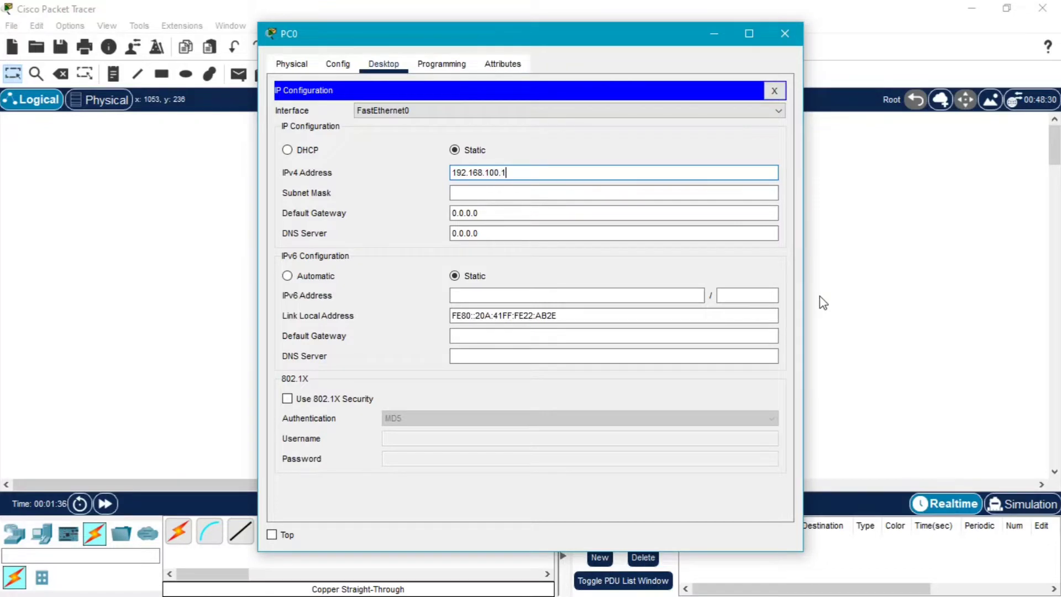
click(587, 197)
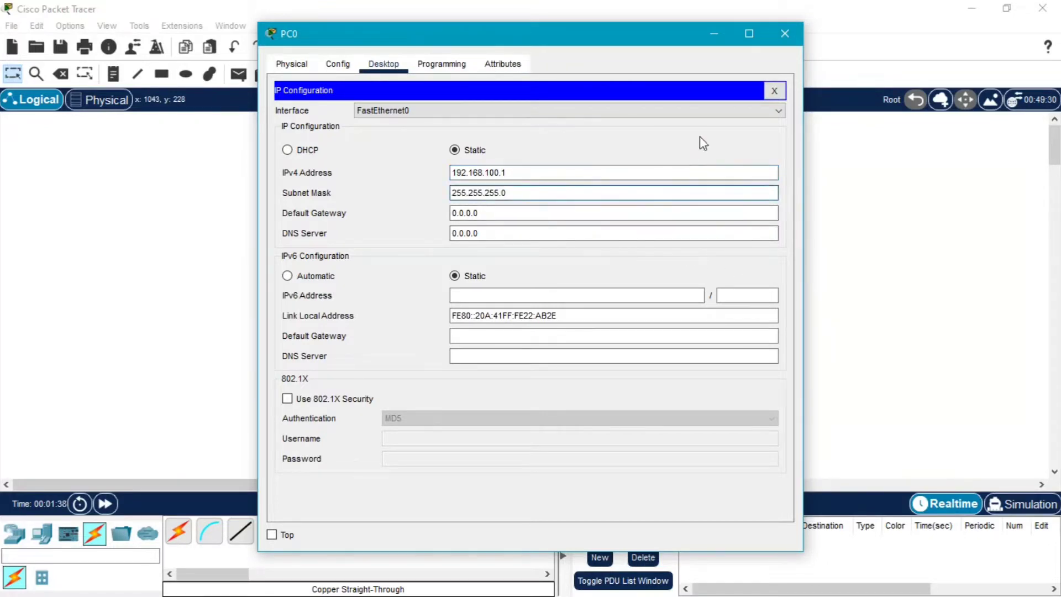
click(786, 34)
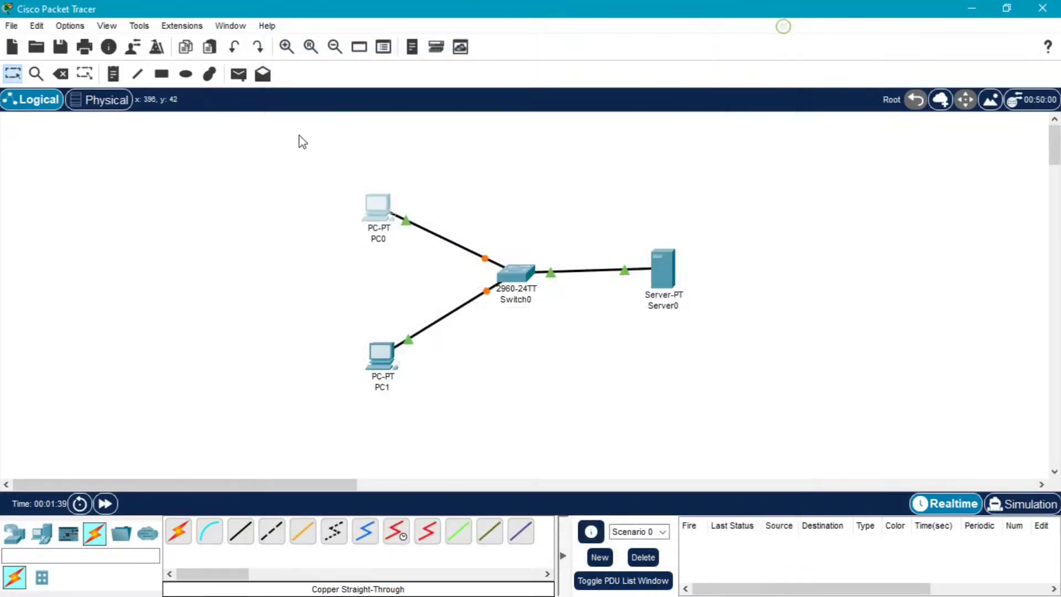
Add a note reading 192.168.100.1 just above PC0
click(118, 78)
click(350, 173)
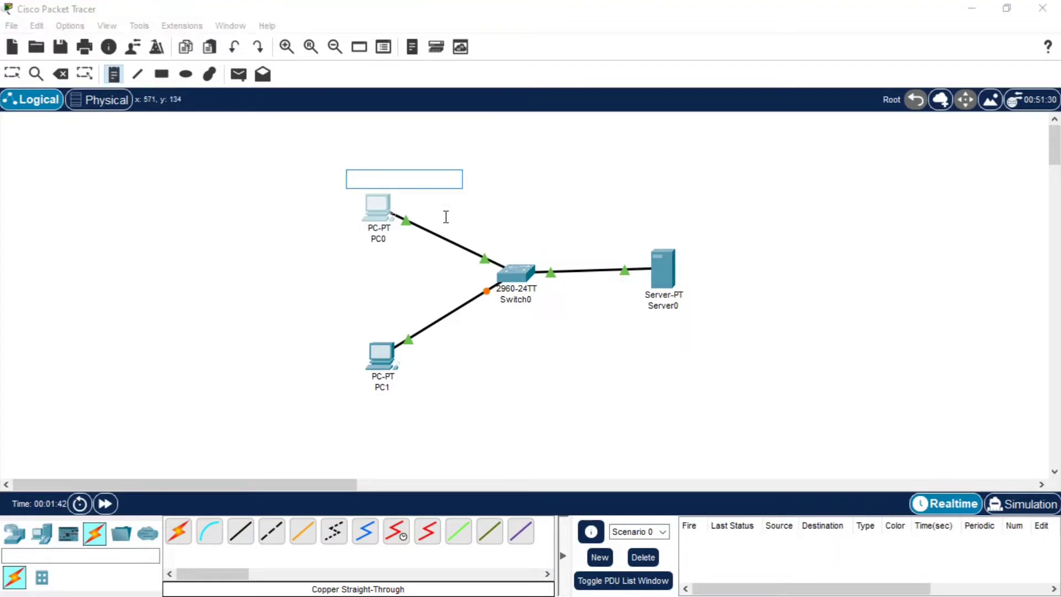
text(192.168.100.1)
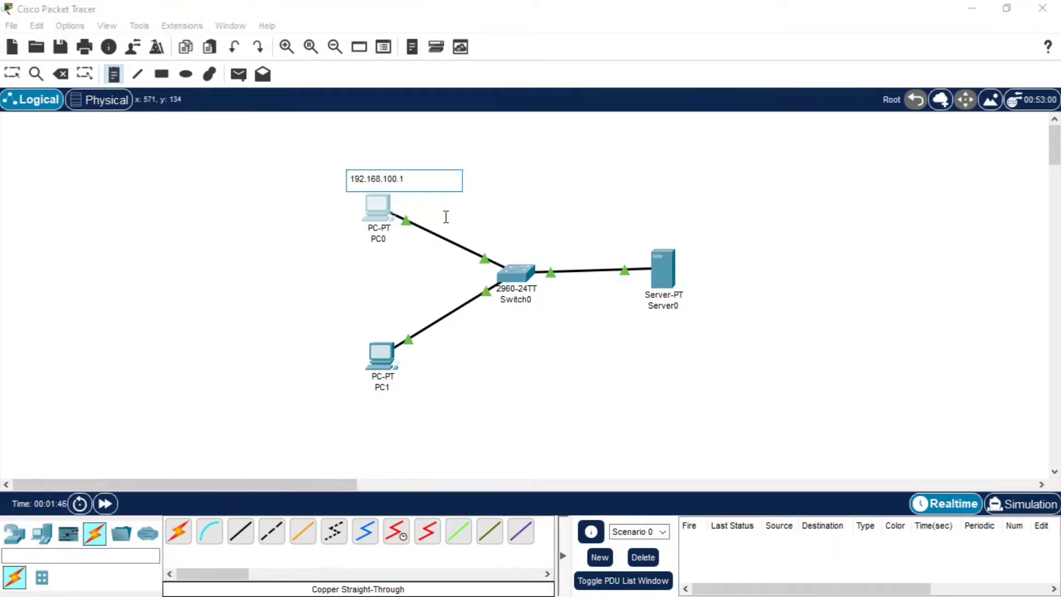
click(446, 216)
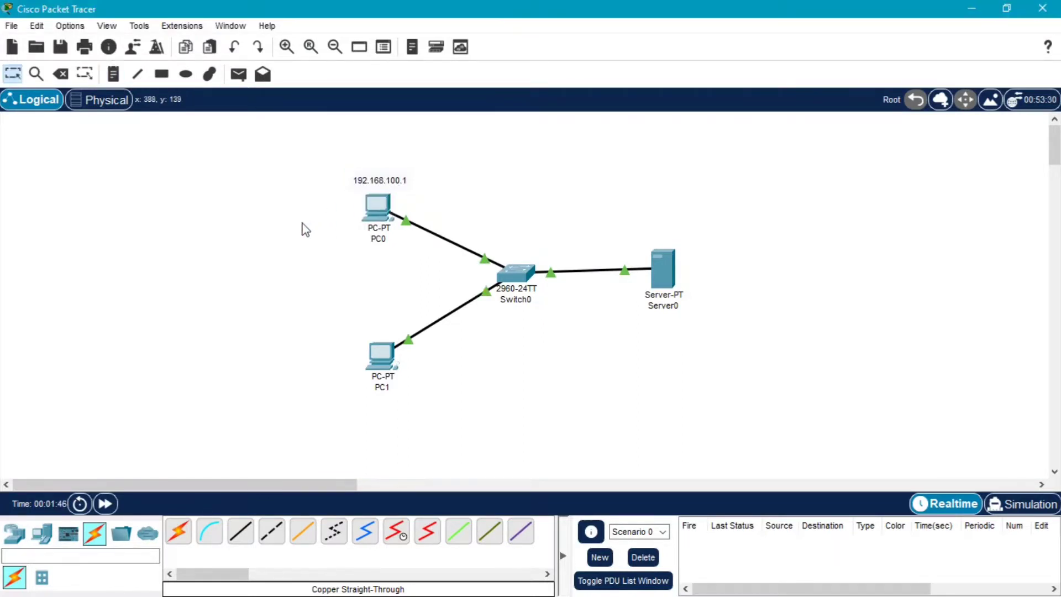
Give PC1 the static IPv4 address 192.168.100.2 with subnet mask 255.255.255.0 and close its window
double_click(387, 362)
click(394, 65)
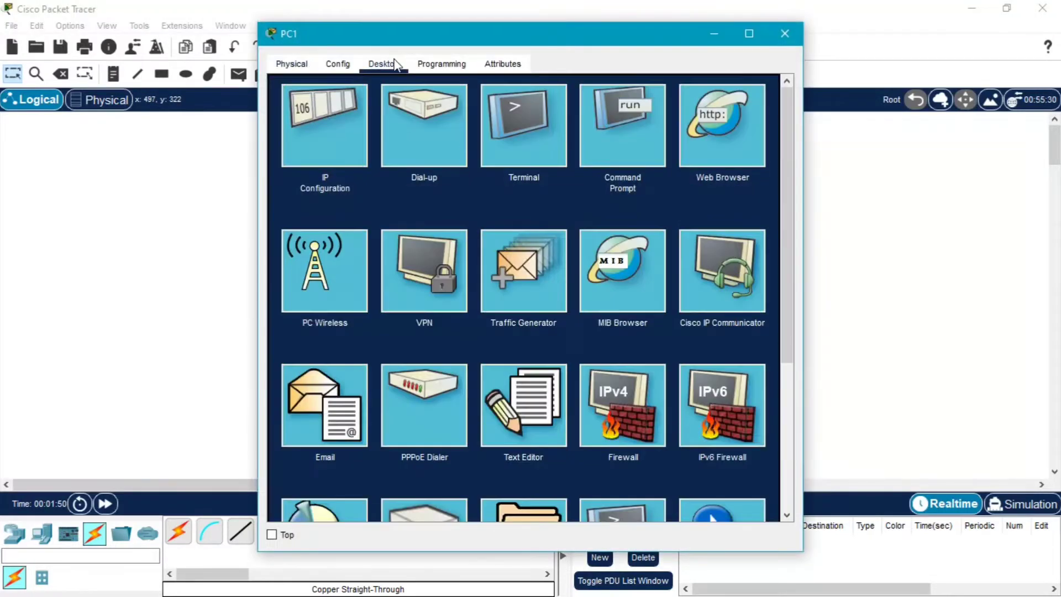
click(320, 148)
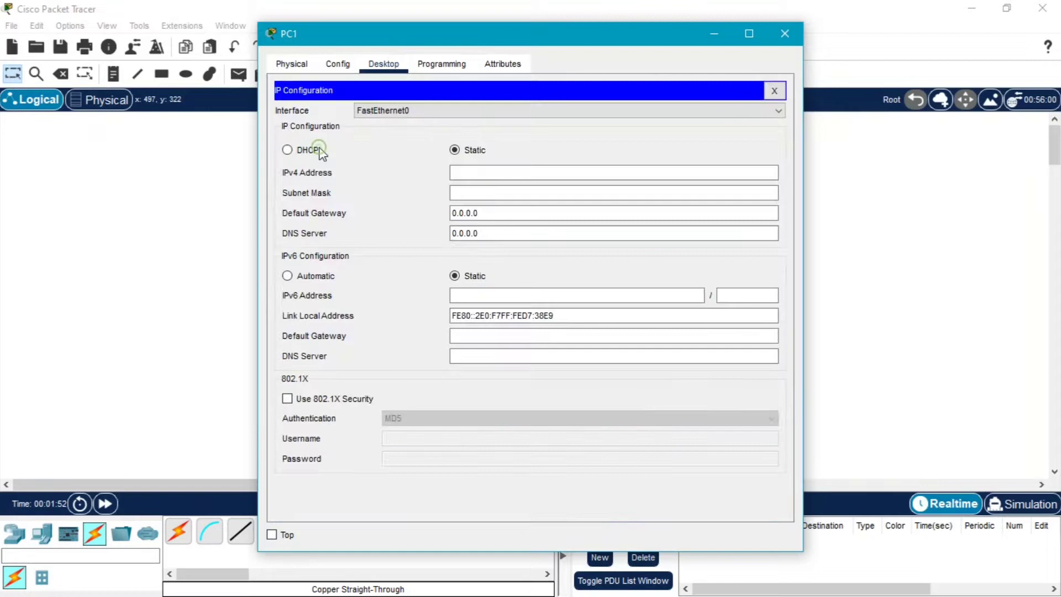
click(468, 172)
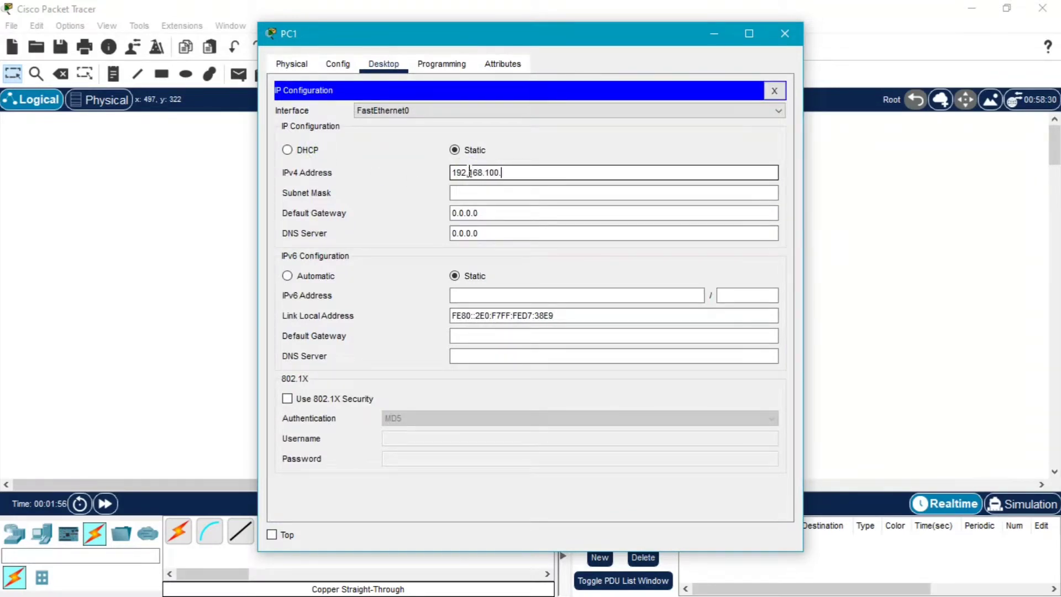
text(192.168.100.2)
click(469, 193)
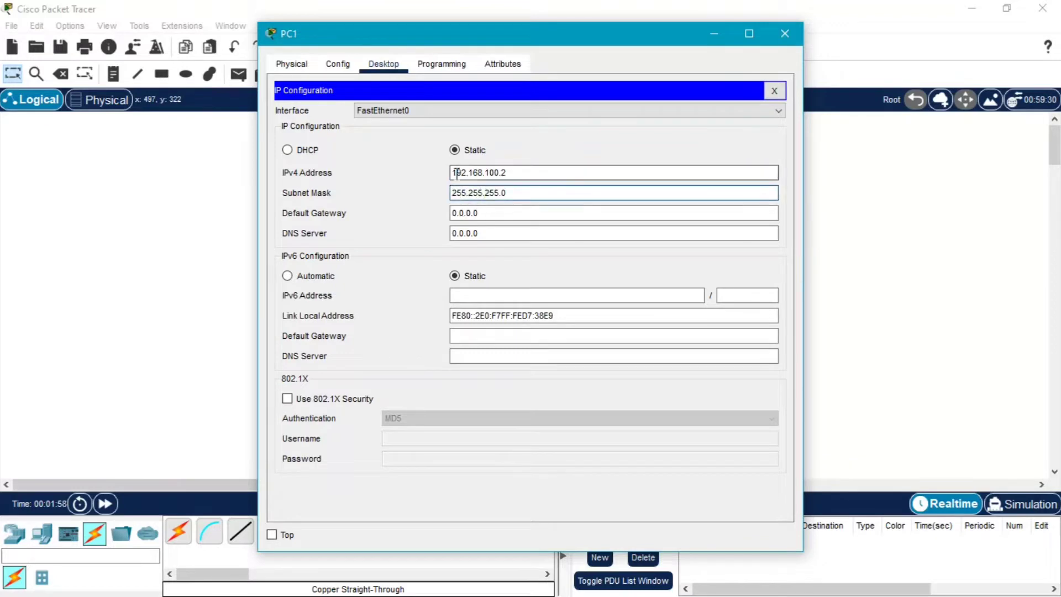
drag(450, 172, 486, 173)
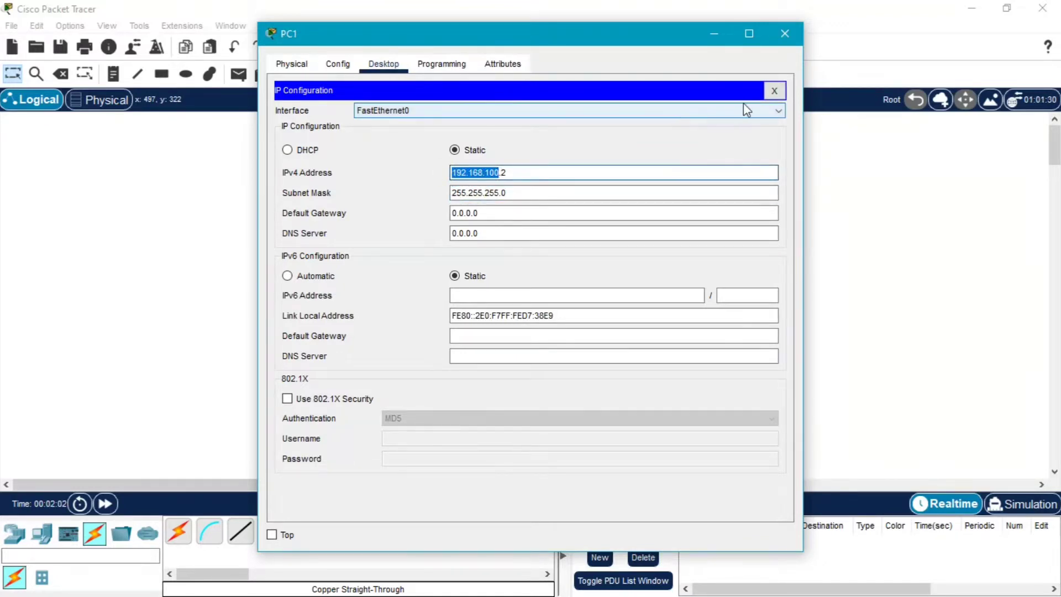
click(775, 91)
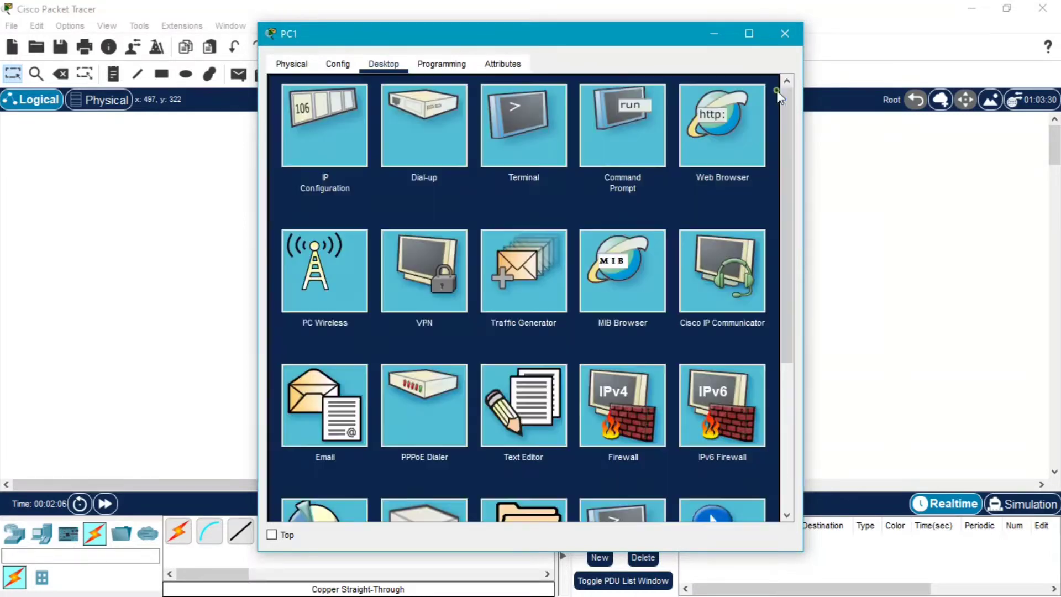
click(785, 33)
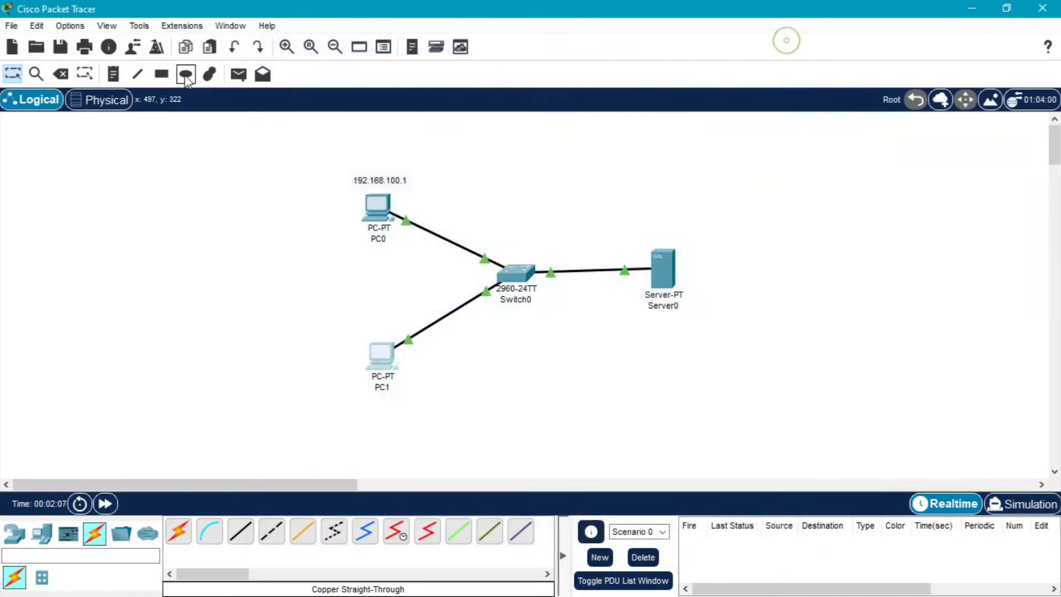
Add a note reading 192.168.100.2 just below PC1 and leave the note tool
click(113, 74)
click(357, 401)
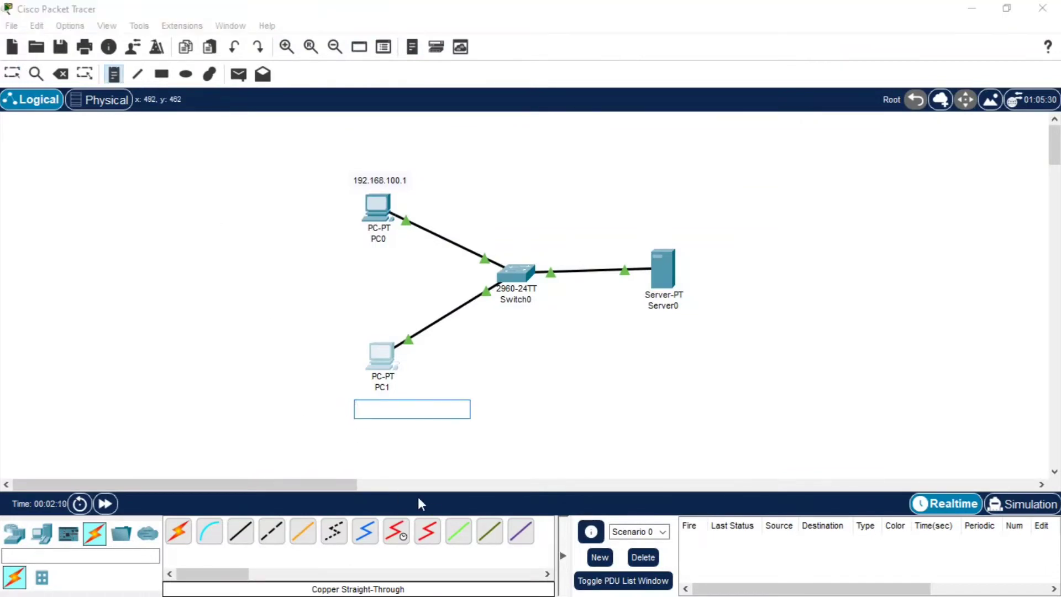
text(192.168.100.2)
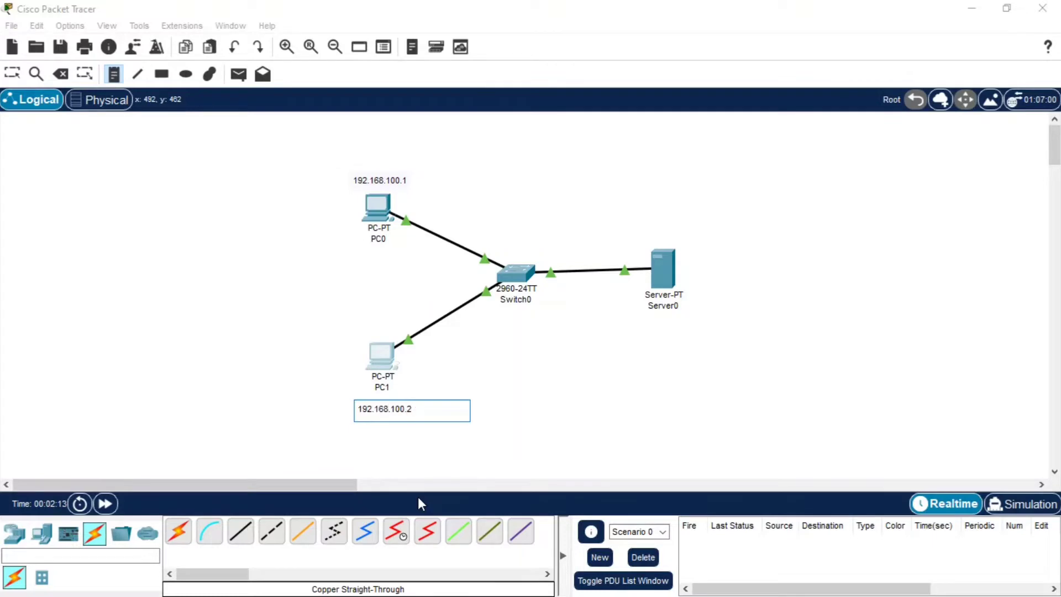
click(550, 412)
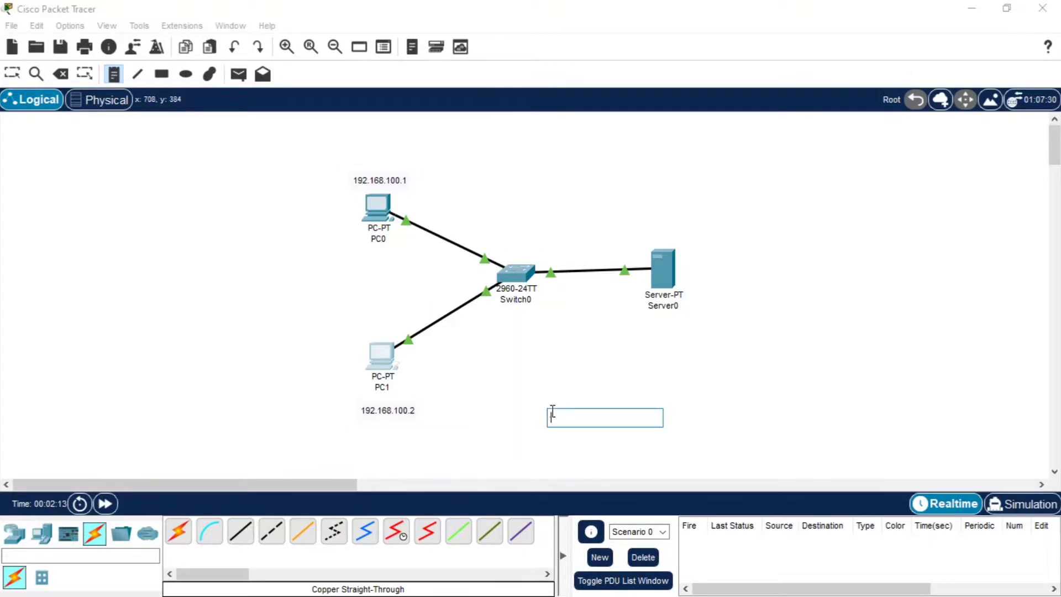
key(Escape)
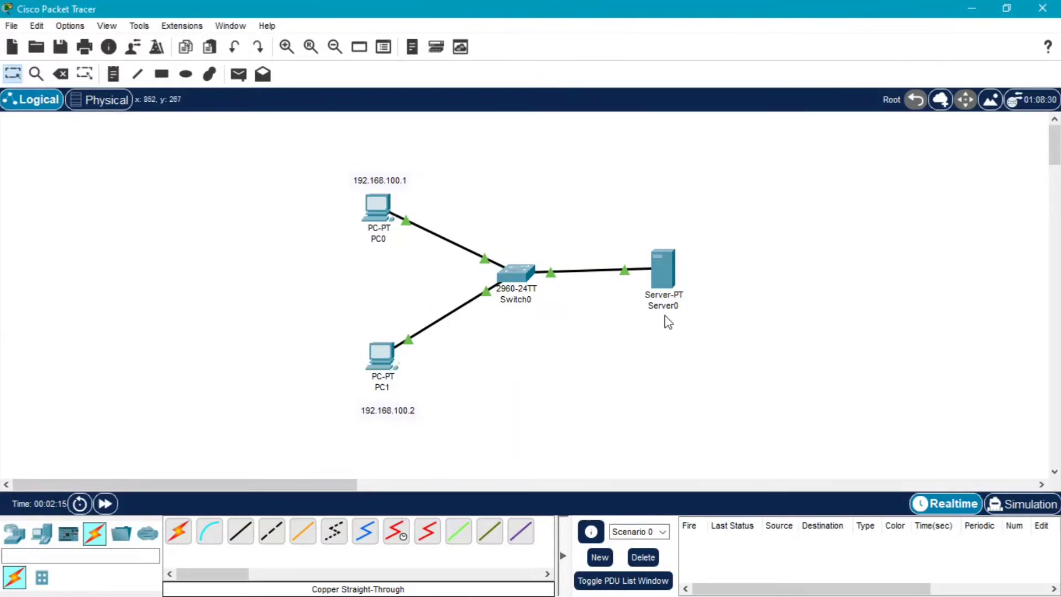
Give Server0 the static IPv4 address 192.168.100.3 with the default subnet mask and close its window
click(663, 269)
click(433, 64)
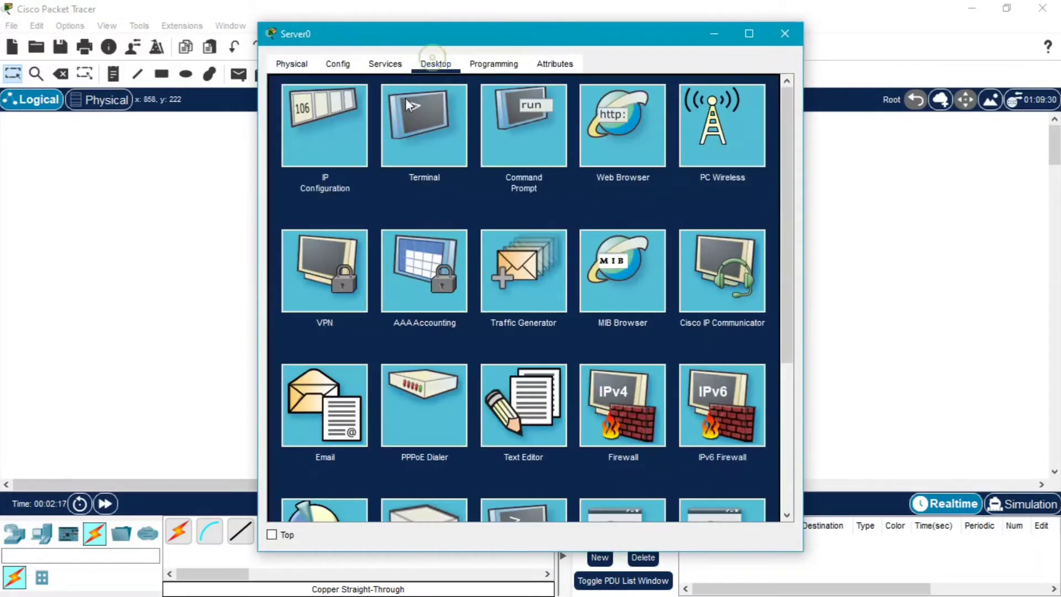
click(331, 130)
click(498, 155)
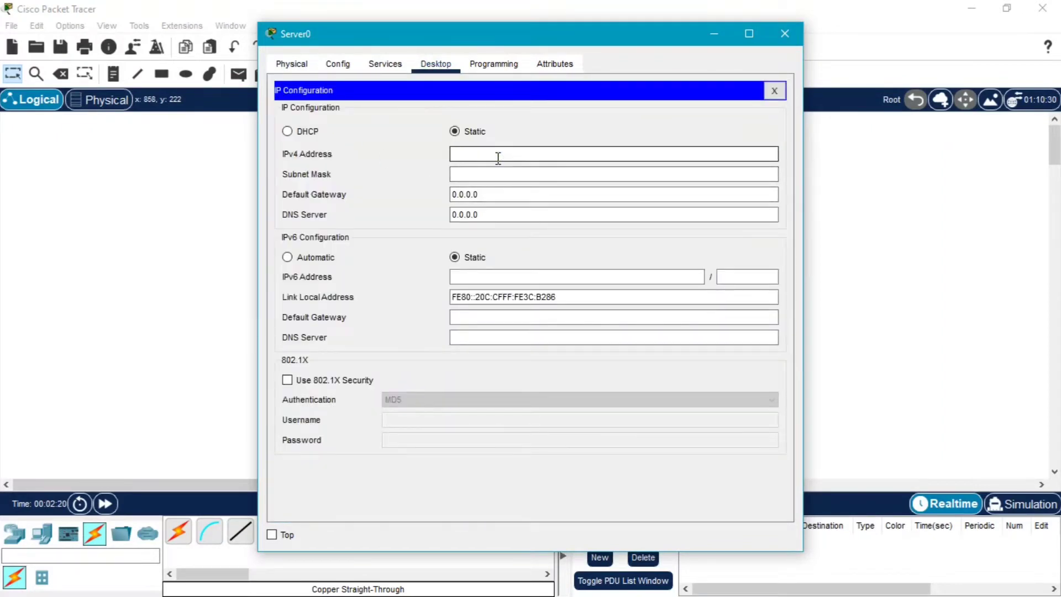
text(192.168.1)
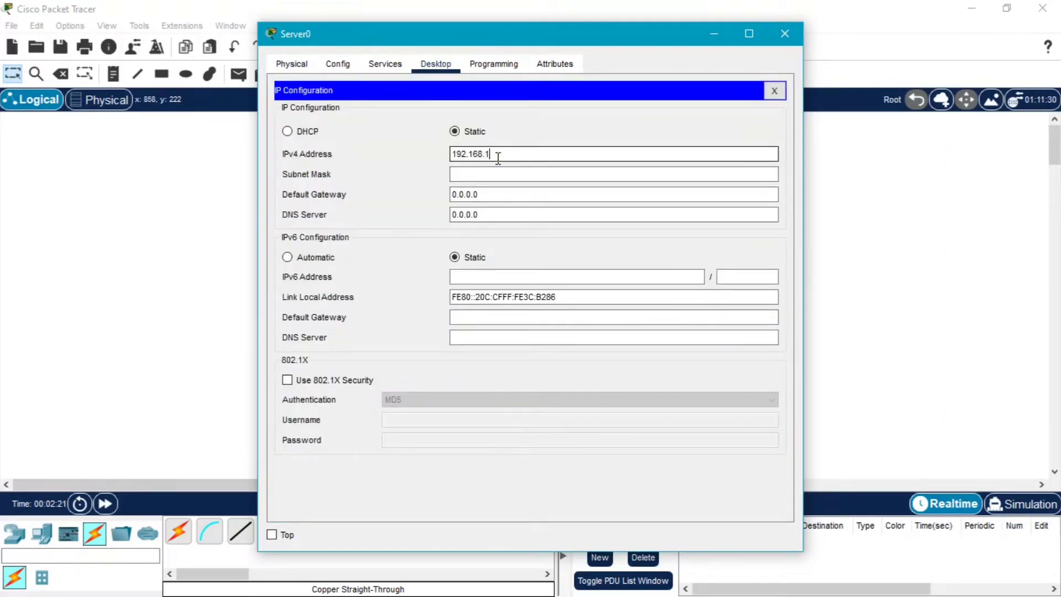
text(00.3)
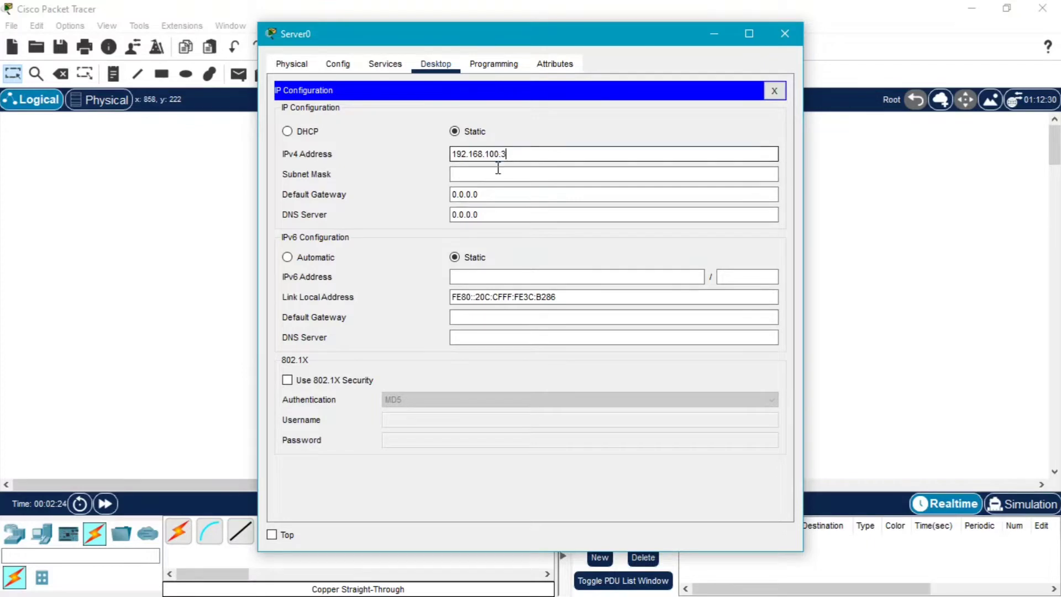
click(495, 174)
click(774, 91)
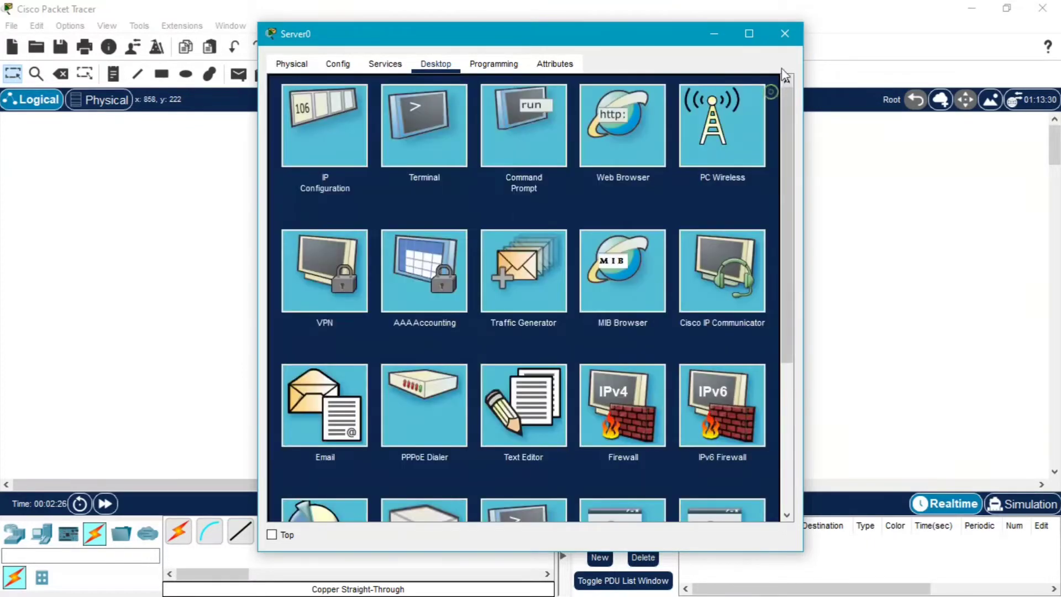
click(785, 35)
Shift the 192.168.100.1 note slightly to the right above PC0
drag(297, 145, 679, 436)
click(595, 390)
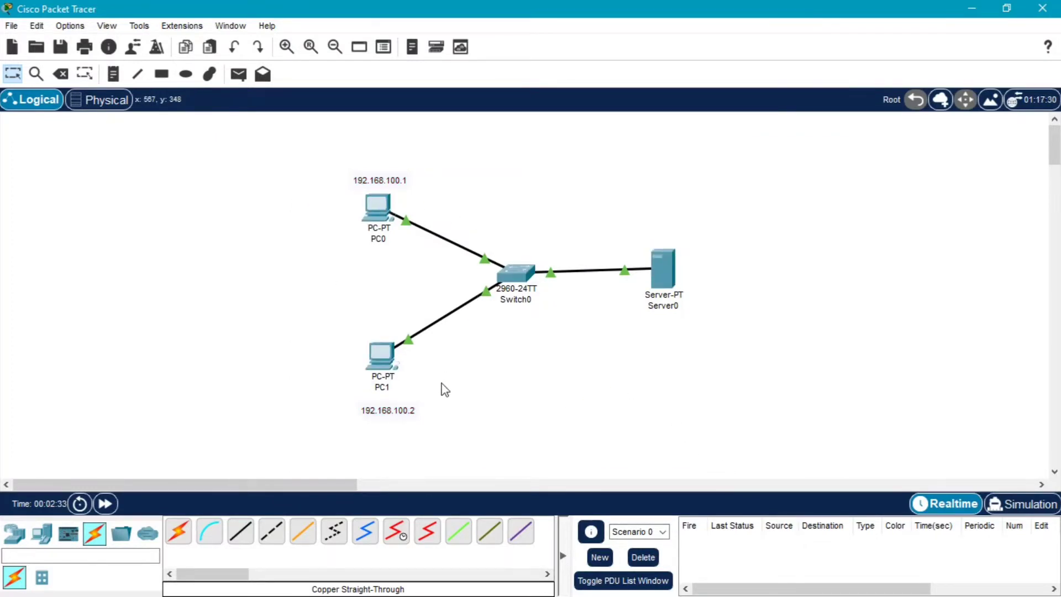
mouse_move(363, 186)
mouse_down()
mouse_move(395, 224)
mouse_move(376, 186)
mouse_up()
click(330, 201)
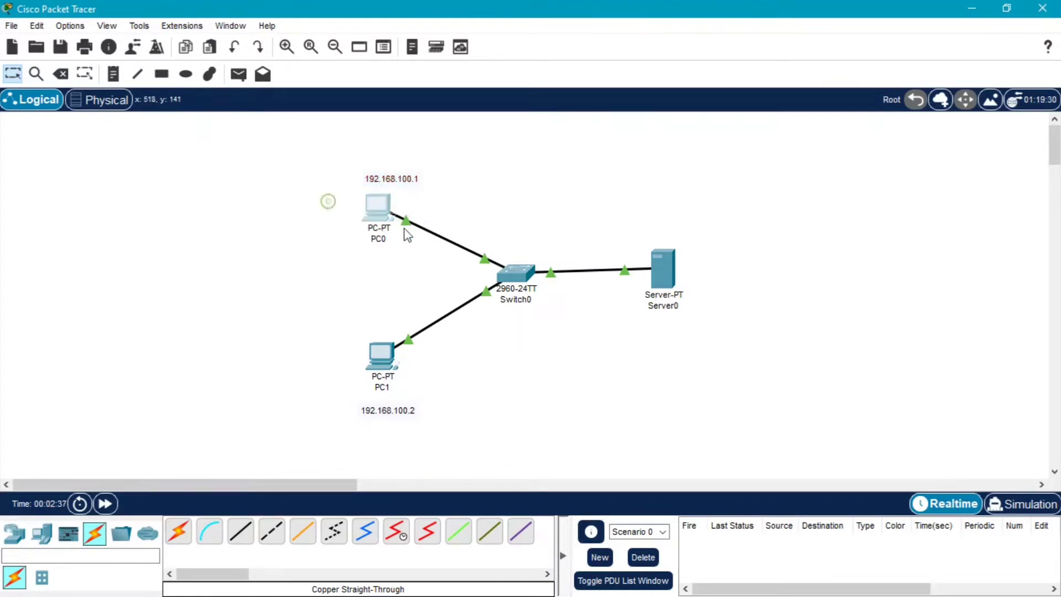
In PC0's mail configuration, set the user's name to pc1 and fill in the account's e-mail address
click(377, 213)
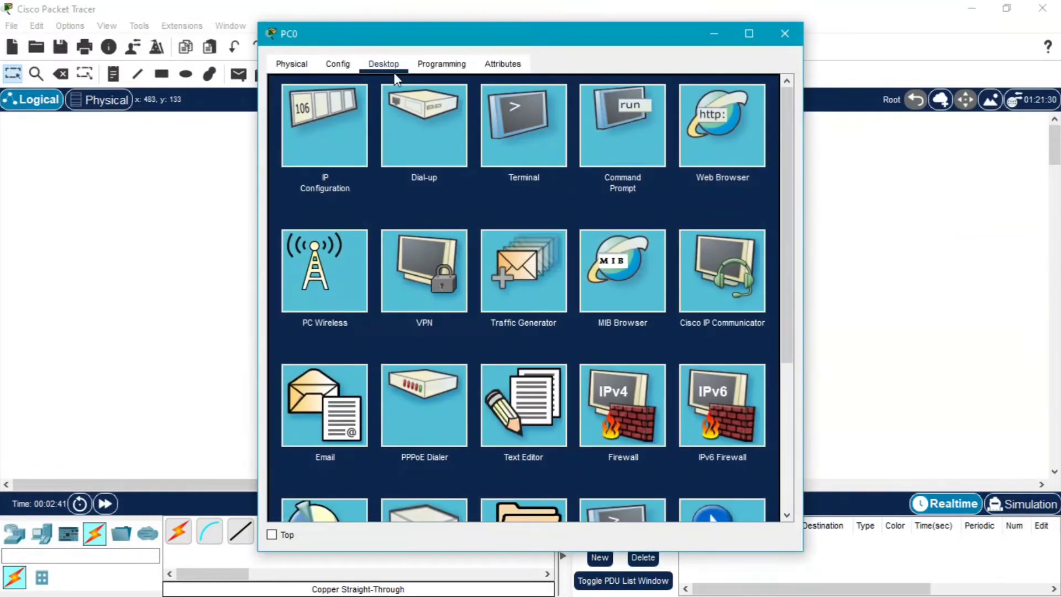
click(337, 419)
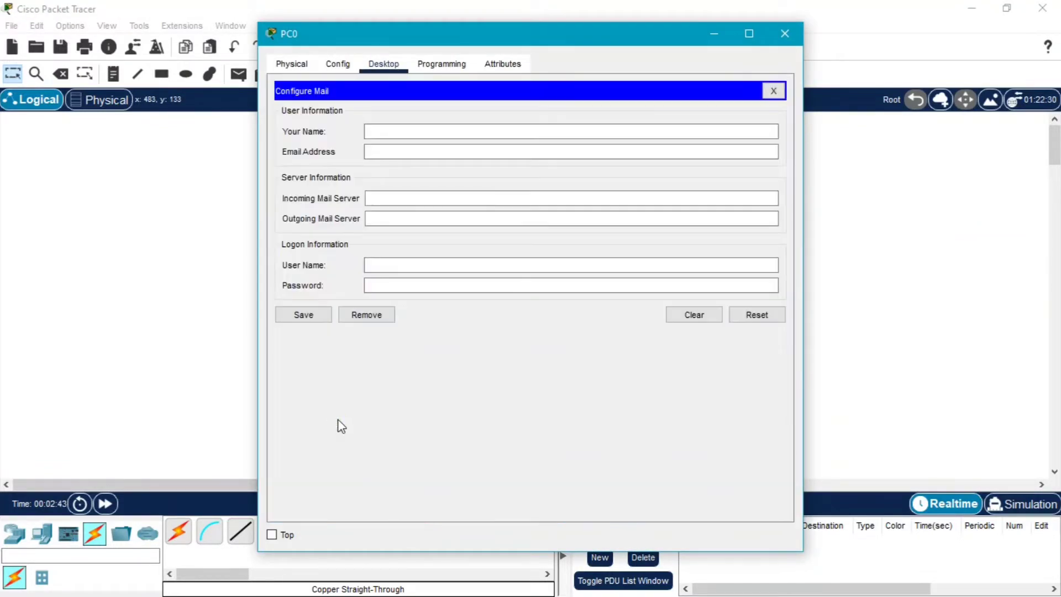
click(389, 132)
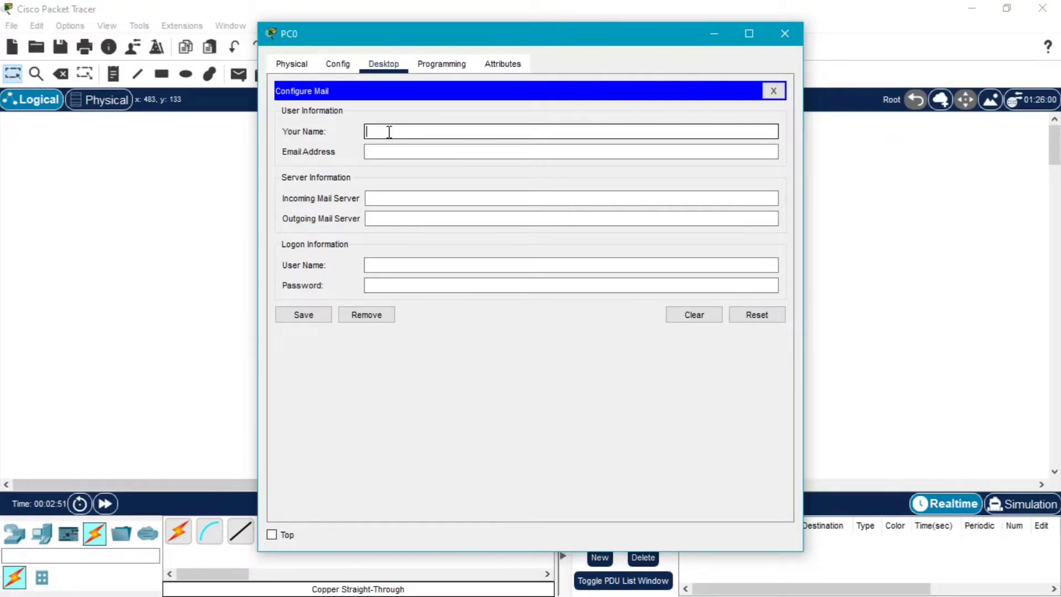
text(c1)
key(Tab)
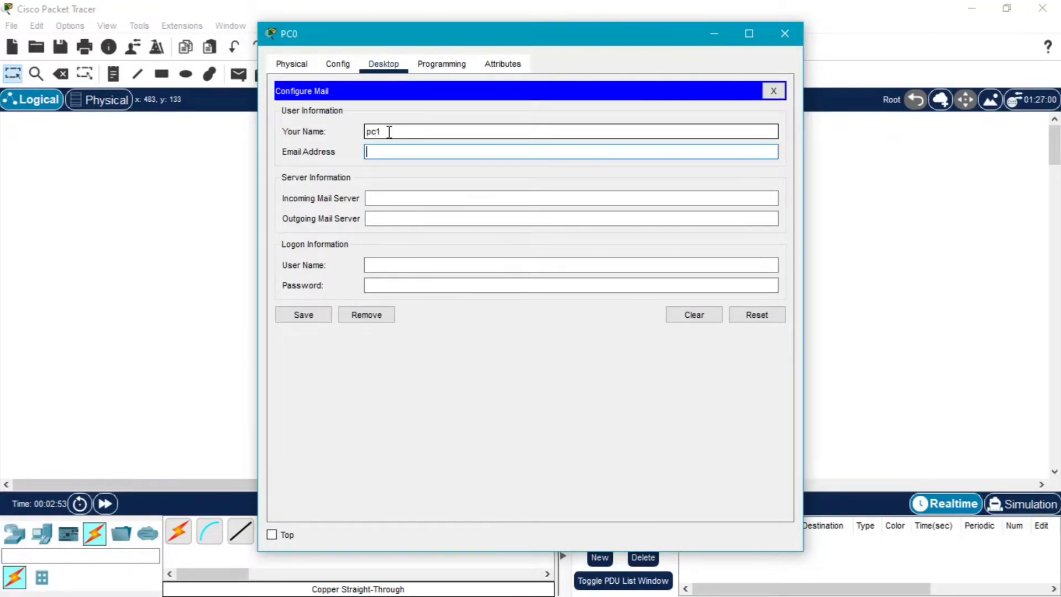
text(pc1@mail.com)
key(Tab)
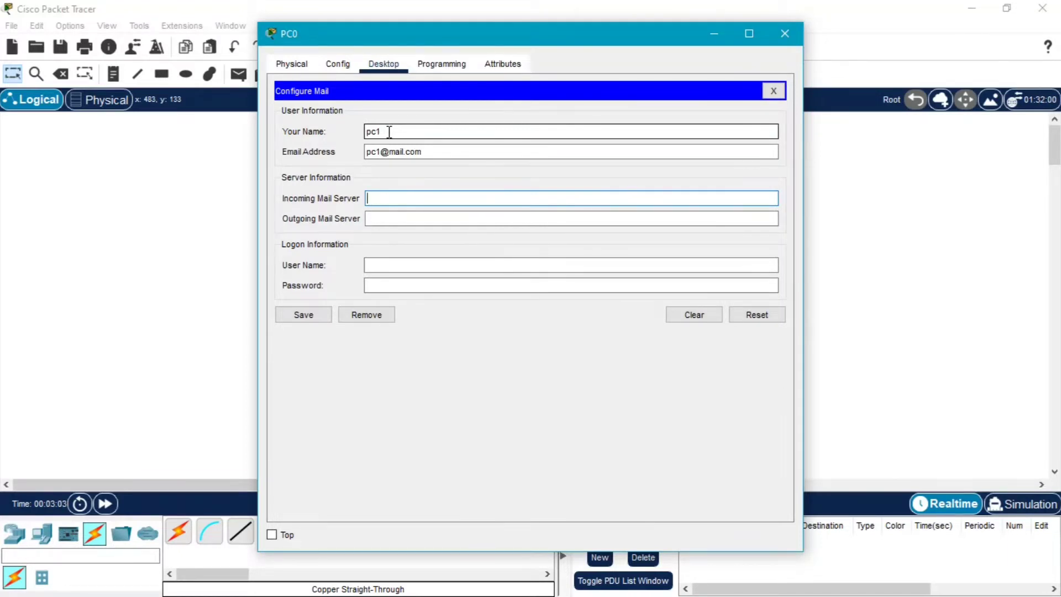
Set both the incoming and outgoing mail servers of PC0 to mail.com
text(mail.com)
key(Tab)
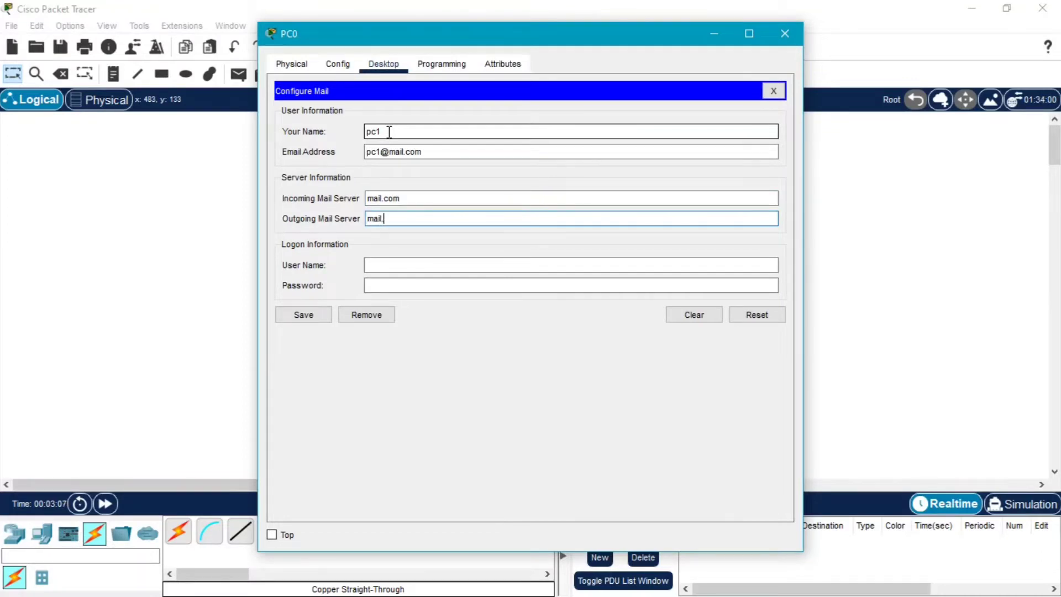
text(mail.com)
Enter the logon user name pc1 and the account password, save PC0's mail configuration and close its window
click(397, 264)
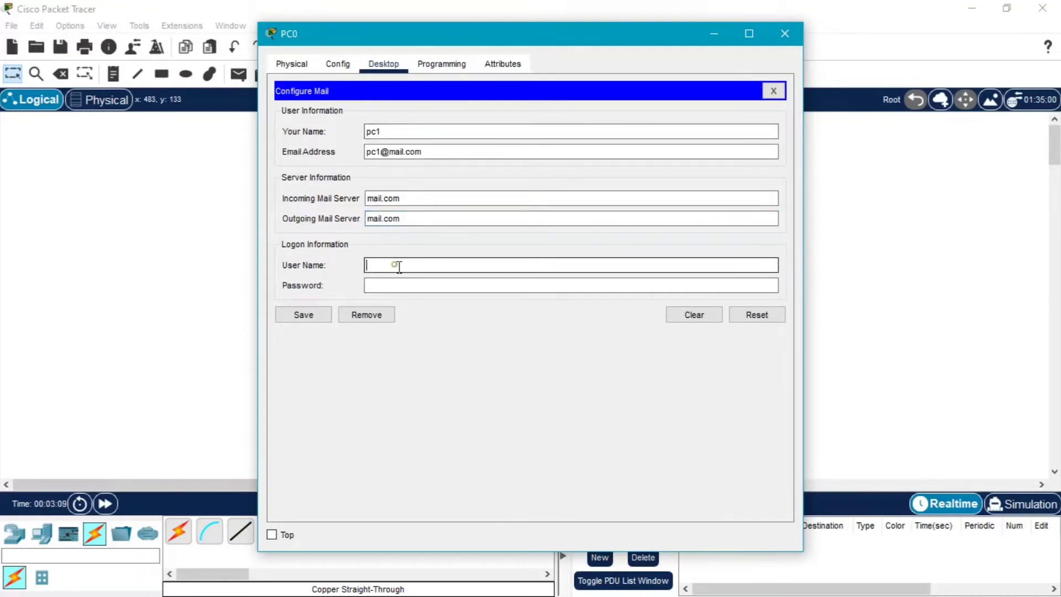
text(pc)
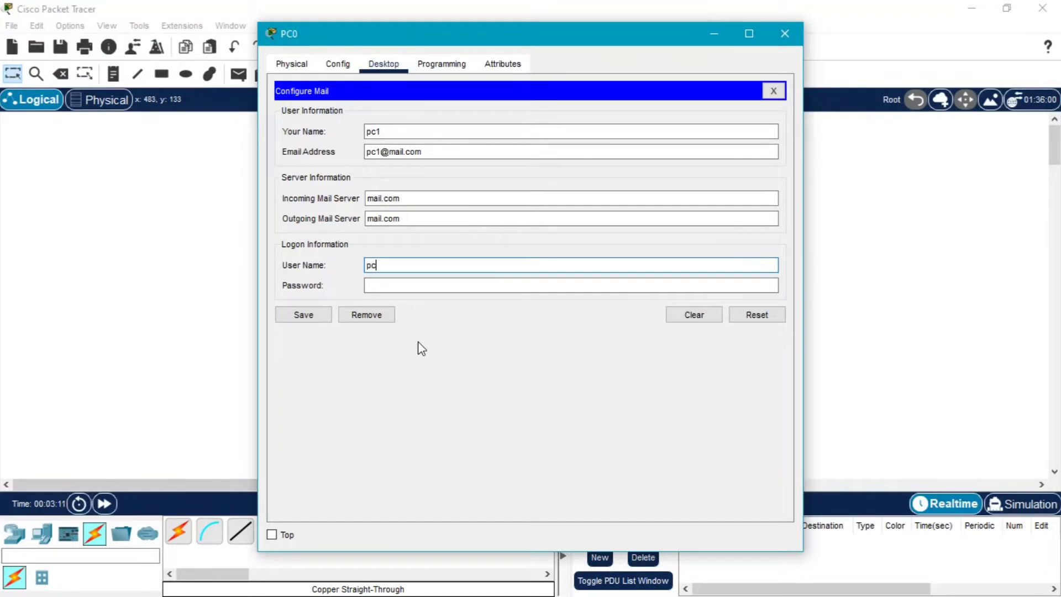
text(1)
key(Tab)
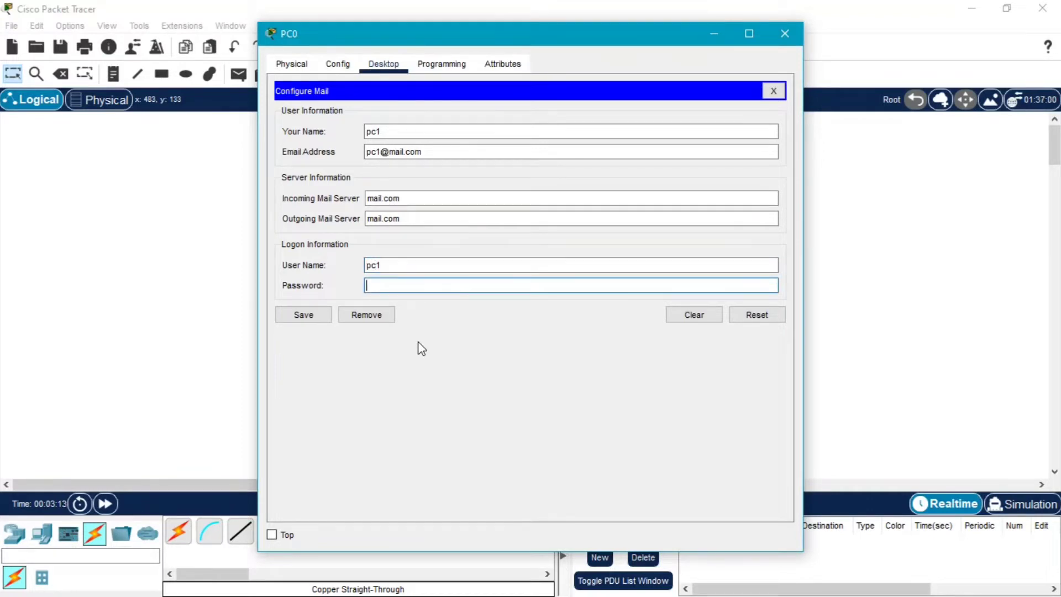
text(pc1)
click(312, 320)
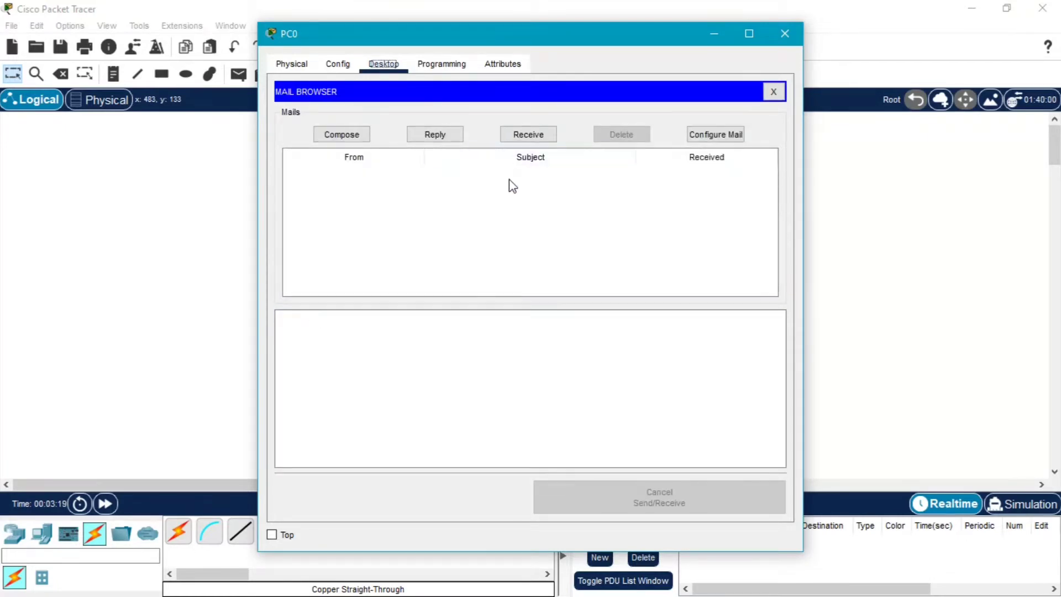
click(783, 42)
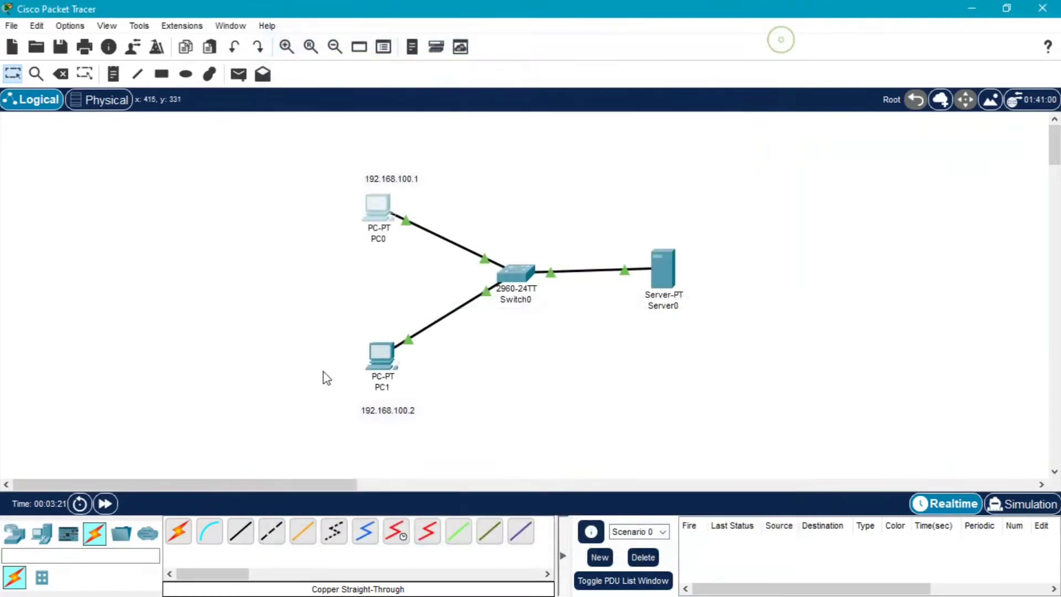
In PC1's mail configuration, set the user's name to pc2 and fill in the account's e-mail address
click(379, 375)
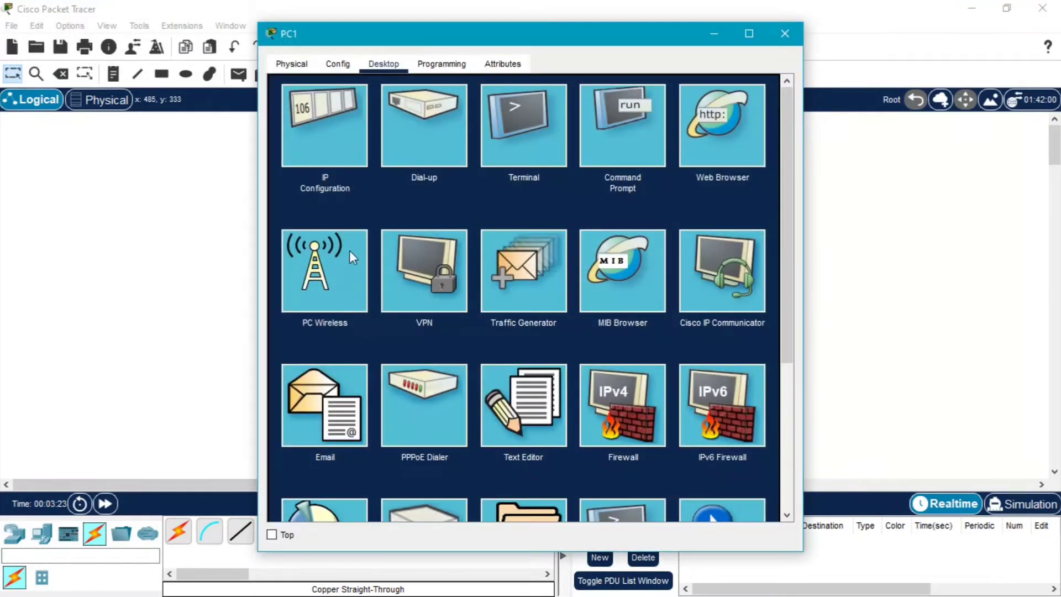
click(324, 408)
click(393, 131)
click(434, 216)
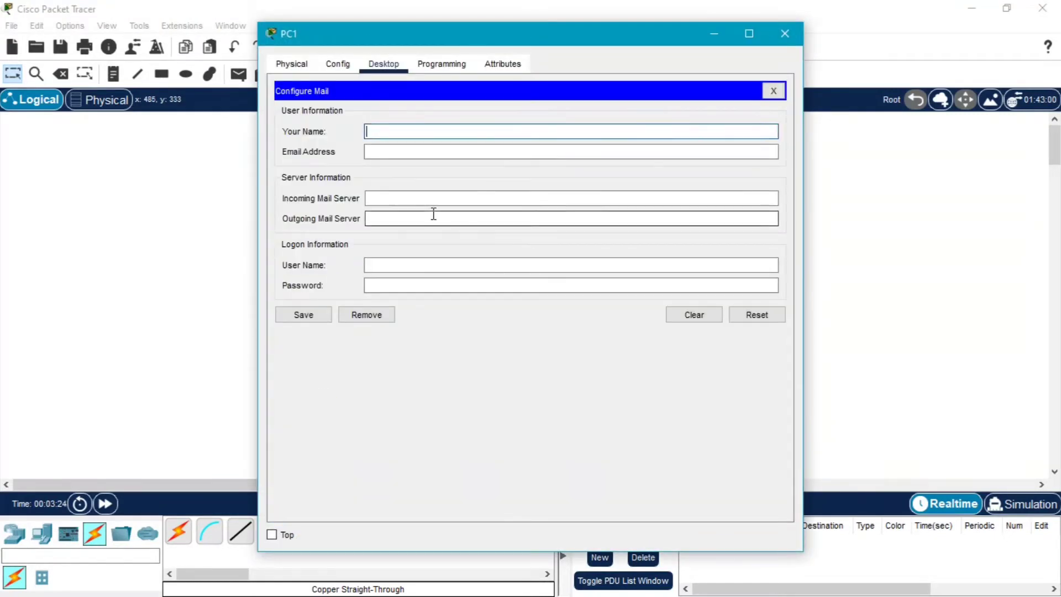
text(pc2)
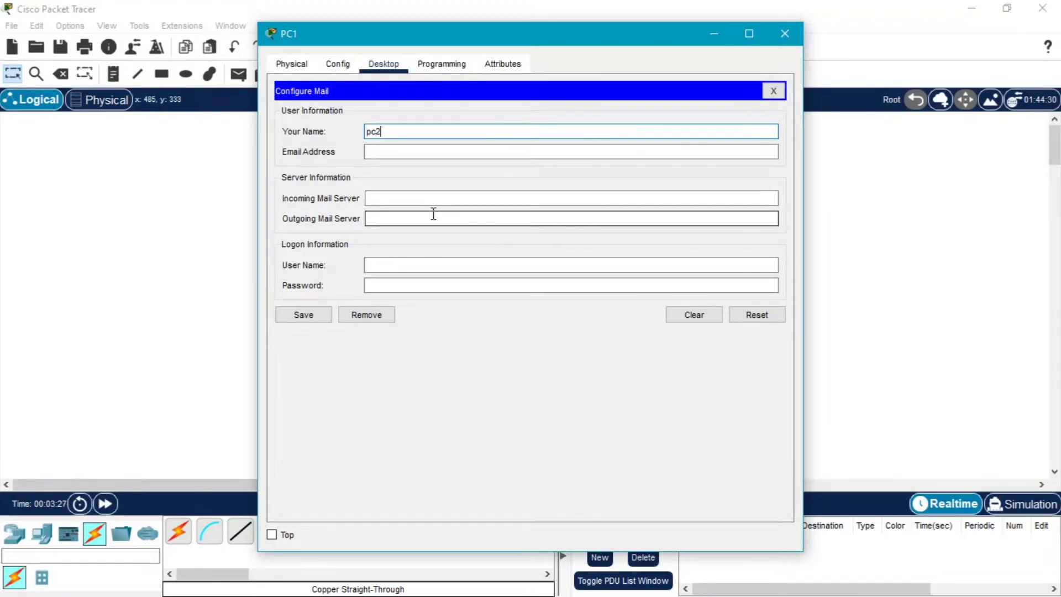
key(Tab)
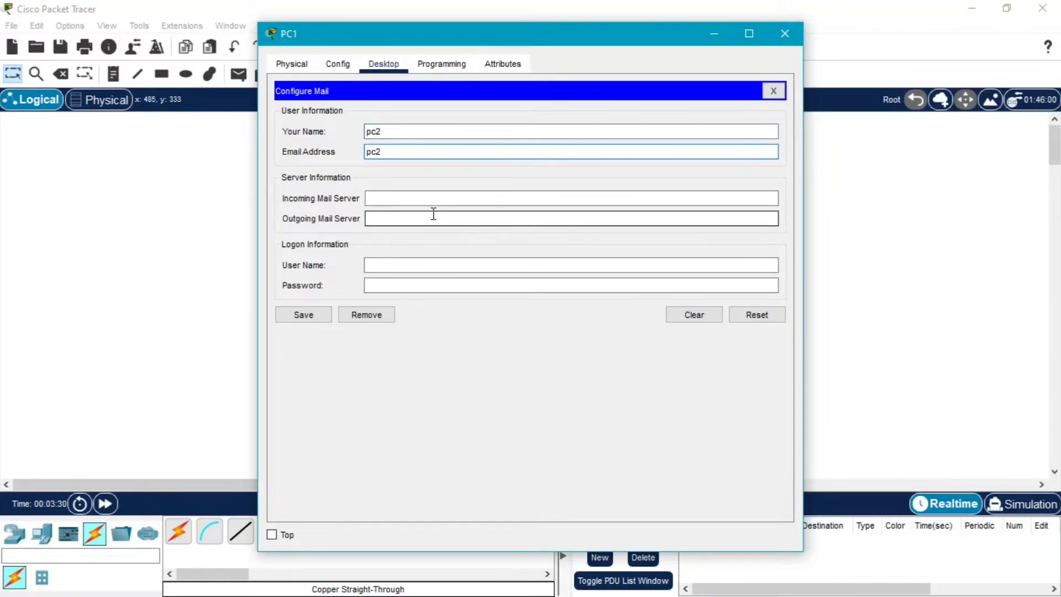
text(pc2@mail.com)
key(Tab)
Set both the incoming and outgoing mail servers of PC1 to mail.com
text(mail.)
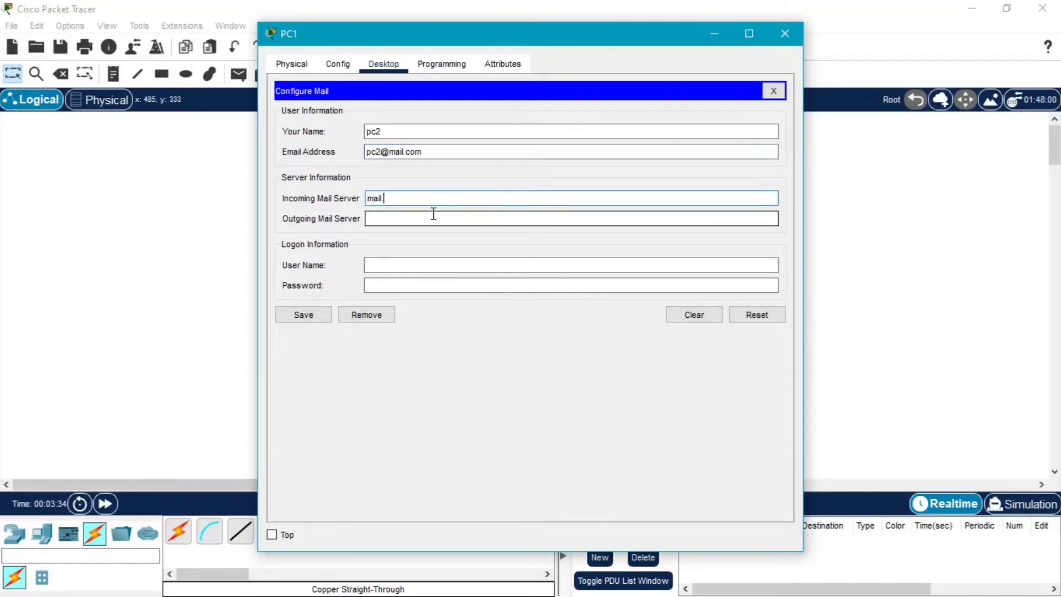
text(com)
key(Tab)
text(mail)
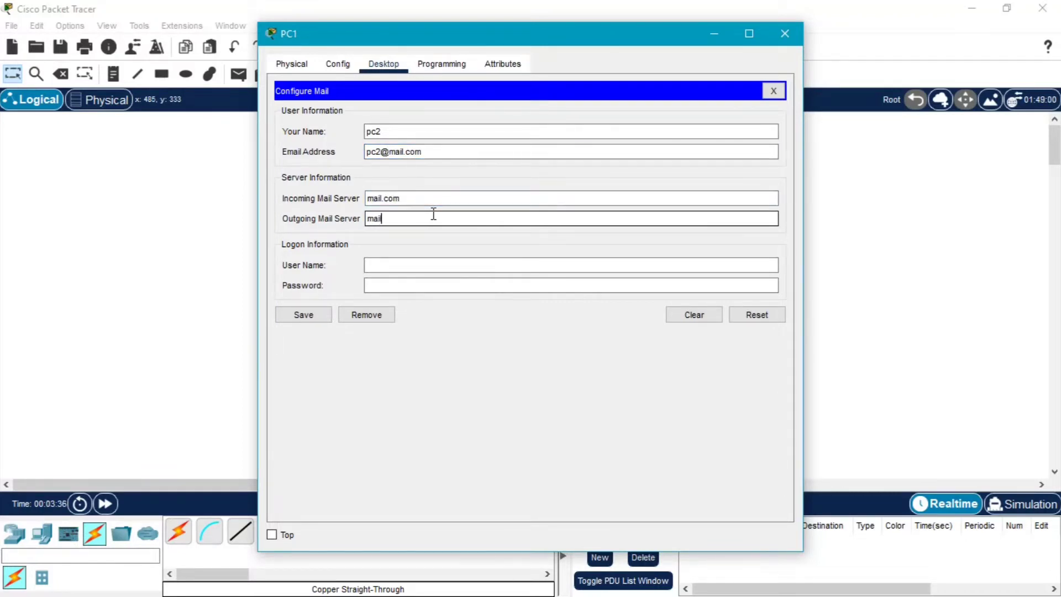
text(.com)
key(Tab)
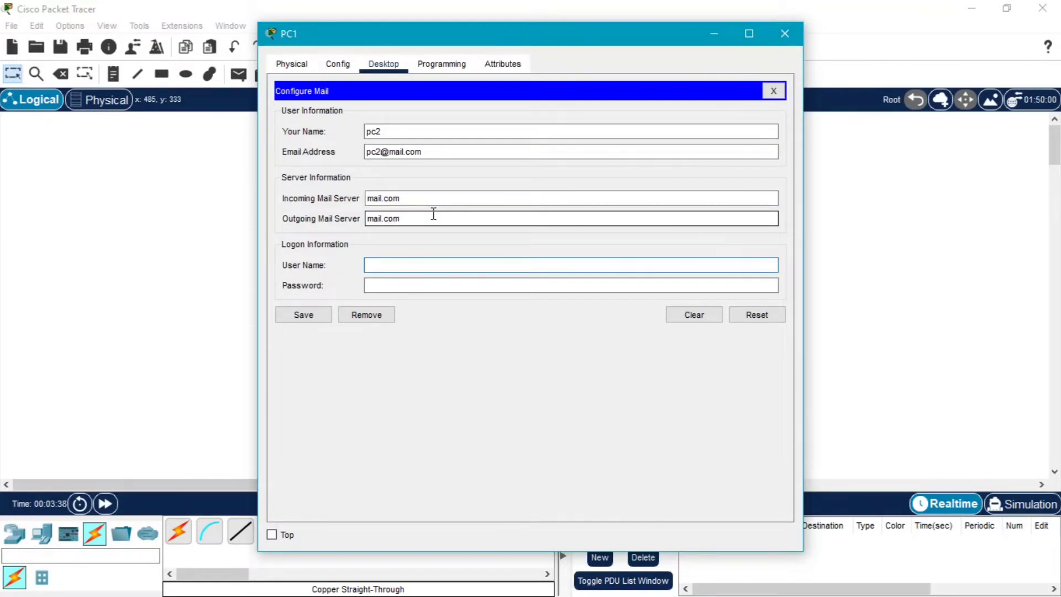
Enter the logon user name pc2 and the account password, save PC1's mail configuration and close its window
key(Tab)
text(p)
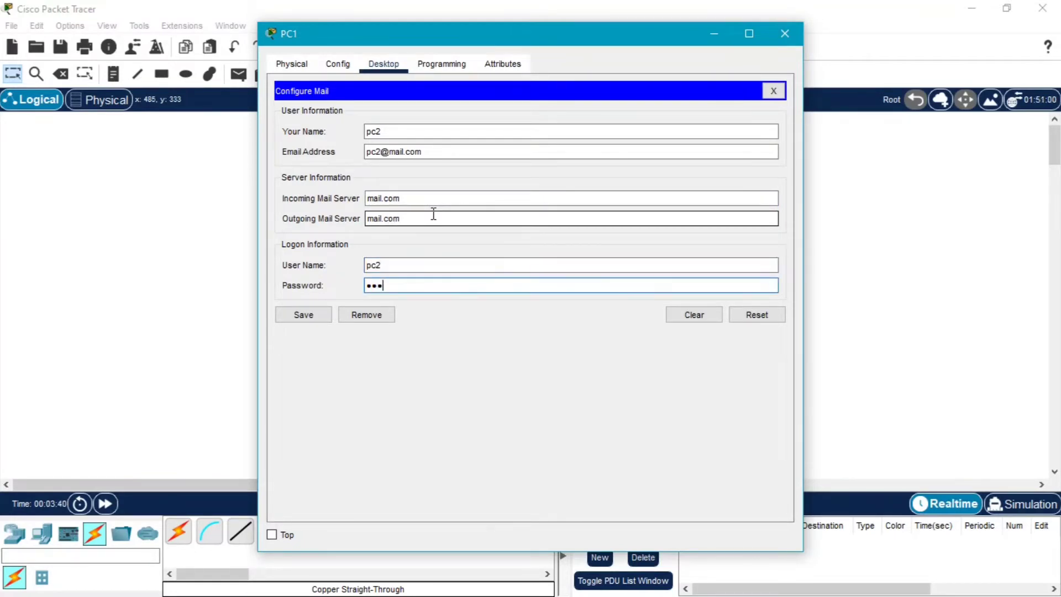
text(asswor)
click(290, 317)
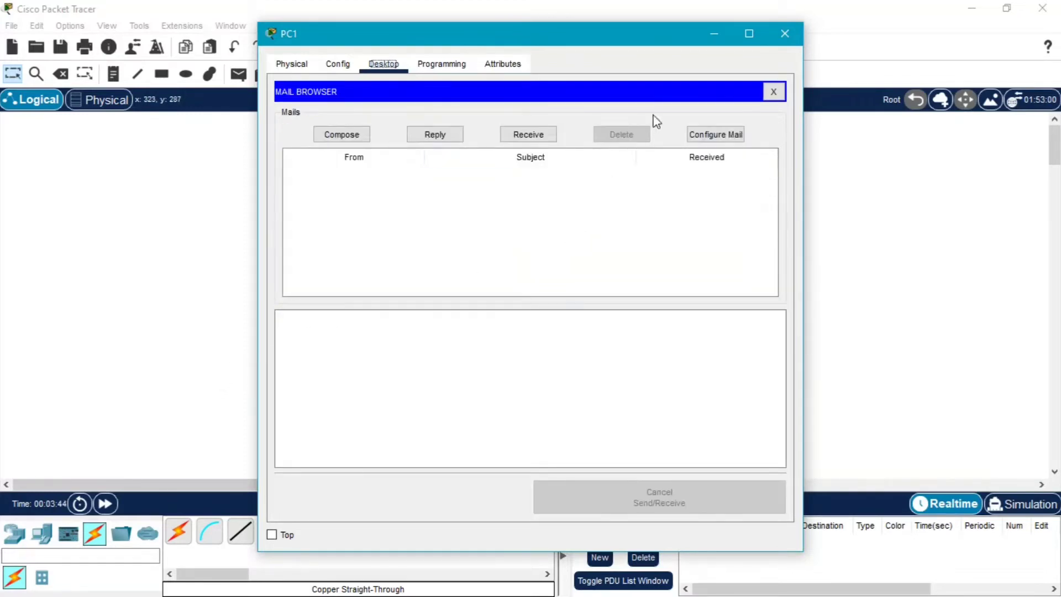
click(780, 34)
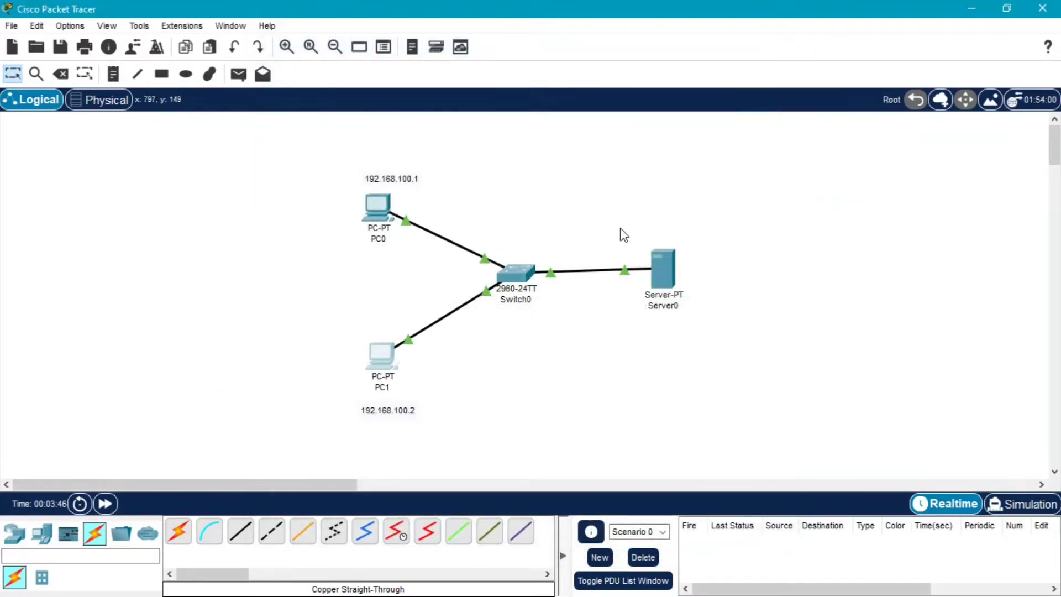
Open the EMAIL service settings of Server0 and move its window aside so that both PCs are visible
drag(623, 224, 727, 362)
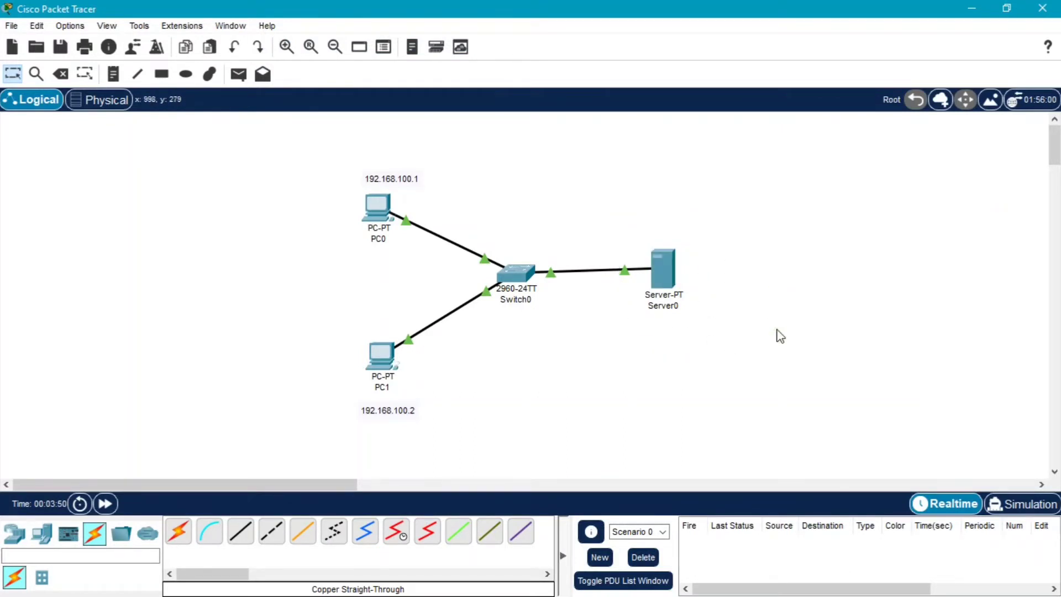
click(671, 272)
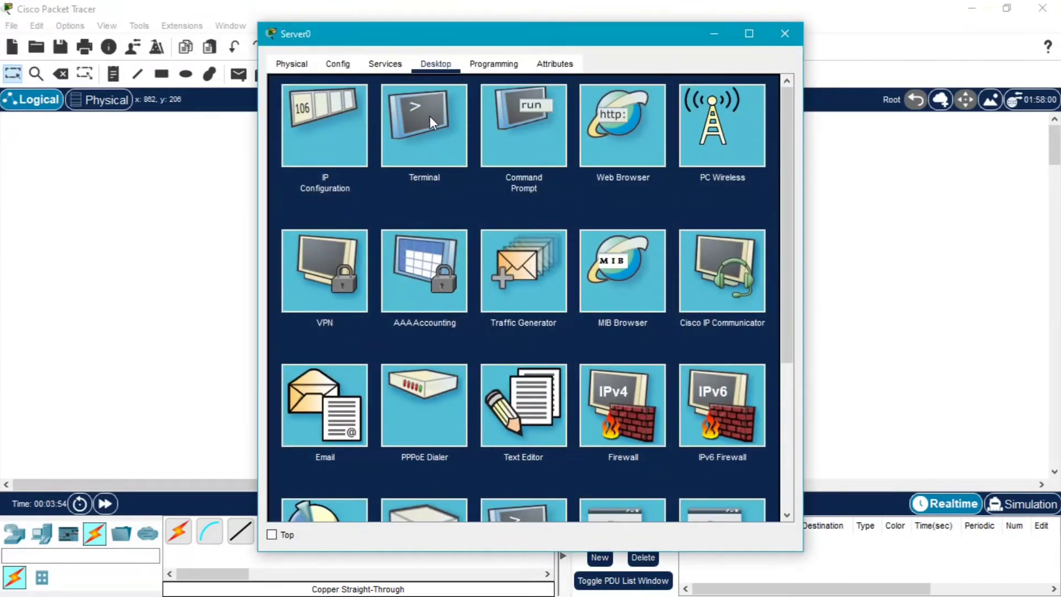
click(394, 66)
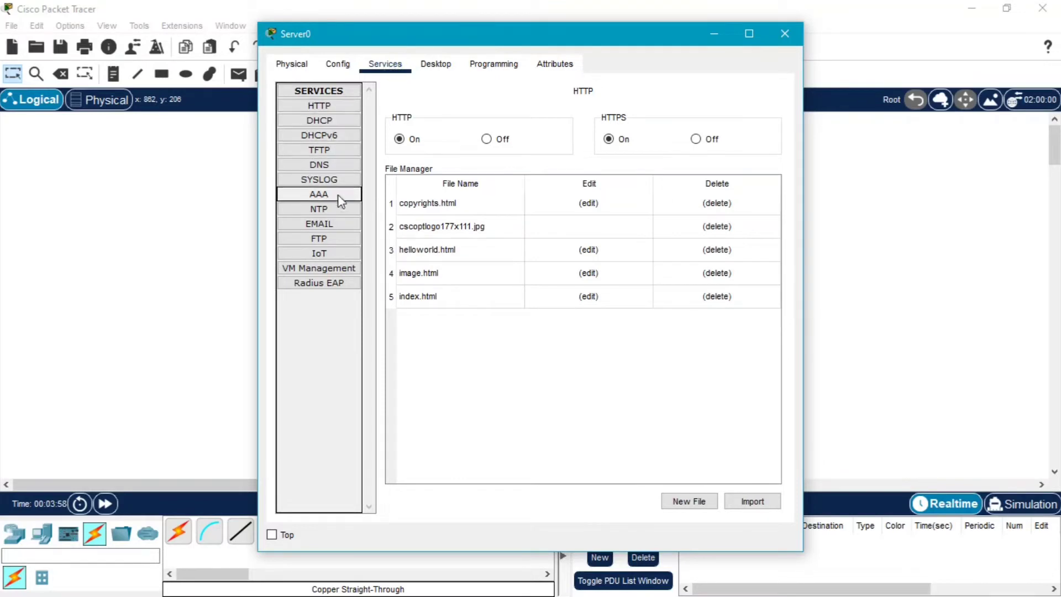
click(323, 224)
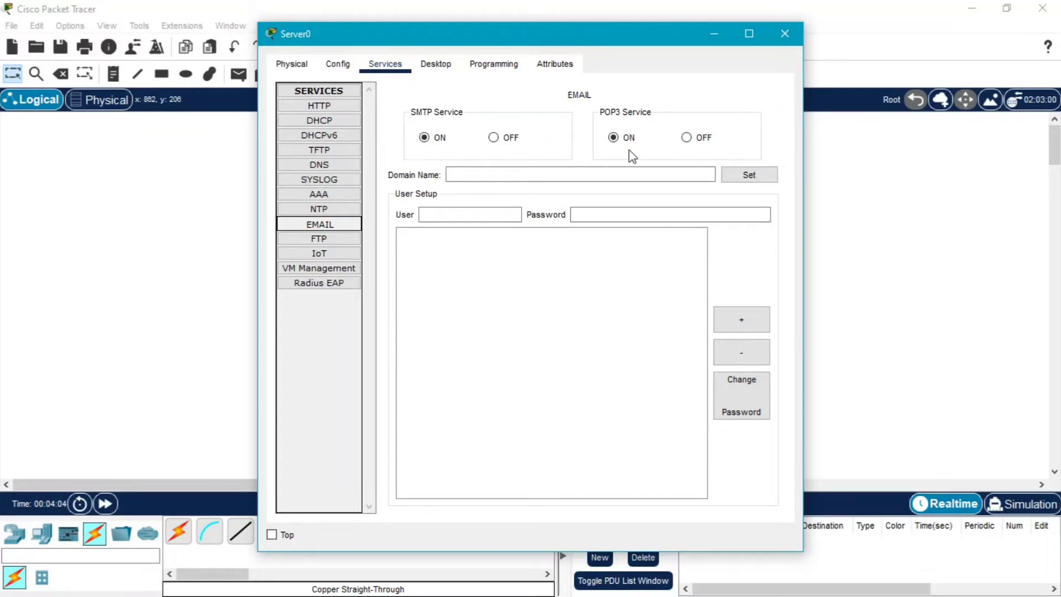
click(410, 111)
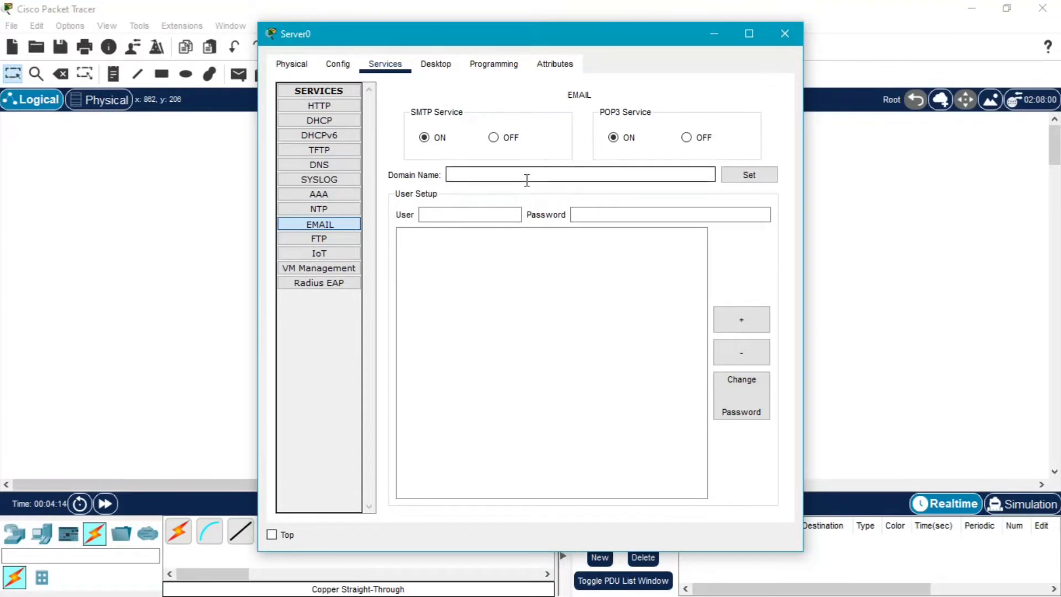
drag(509, 39, 754, 45)
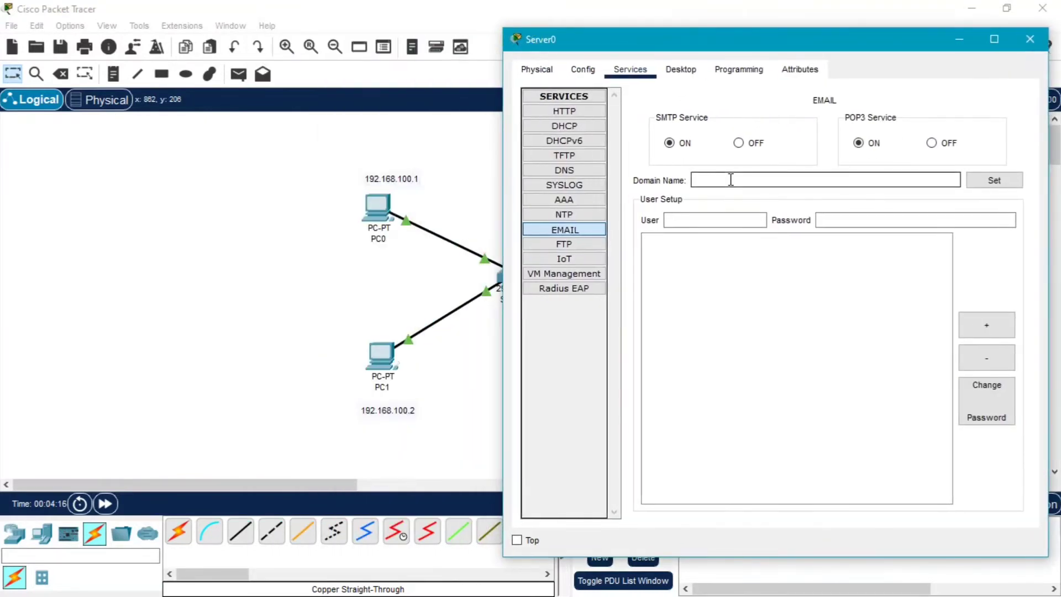
Check the e-mail domain and incoming mail server in PC0's mail configuration, and close its window
click(379, 208)
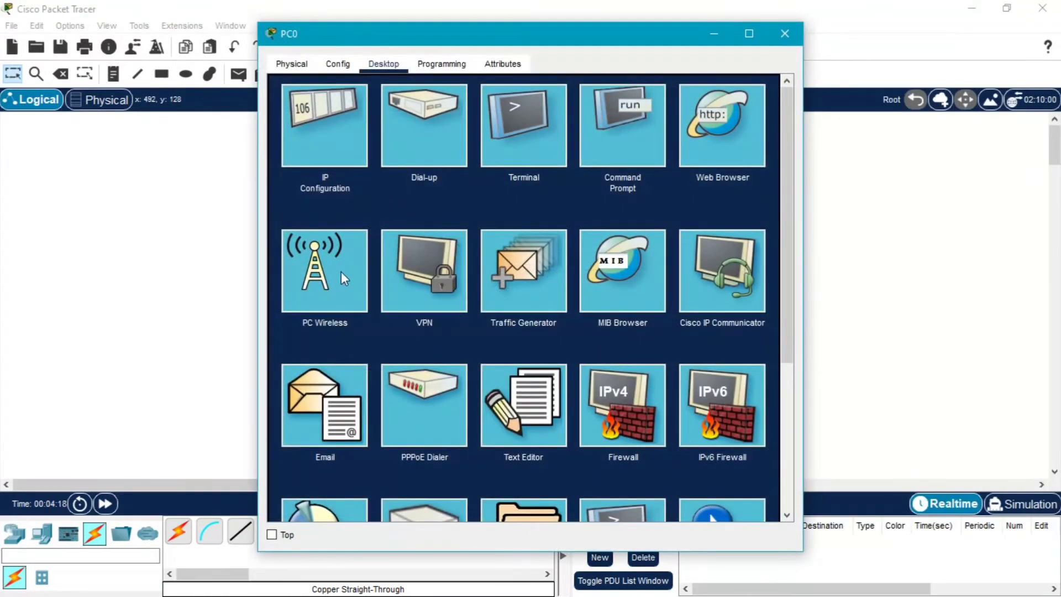
click(336, 411)
click(714, 135)
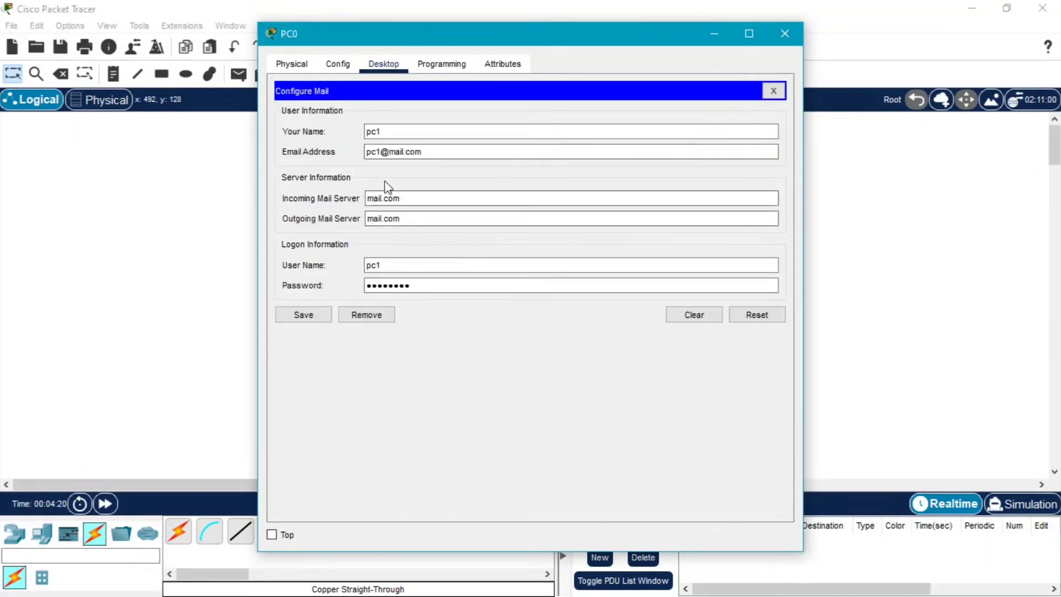
drag(388, 152, 421, 152)
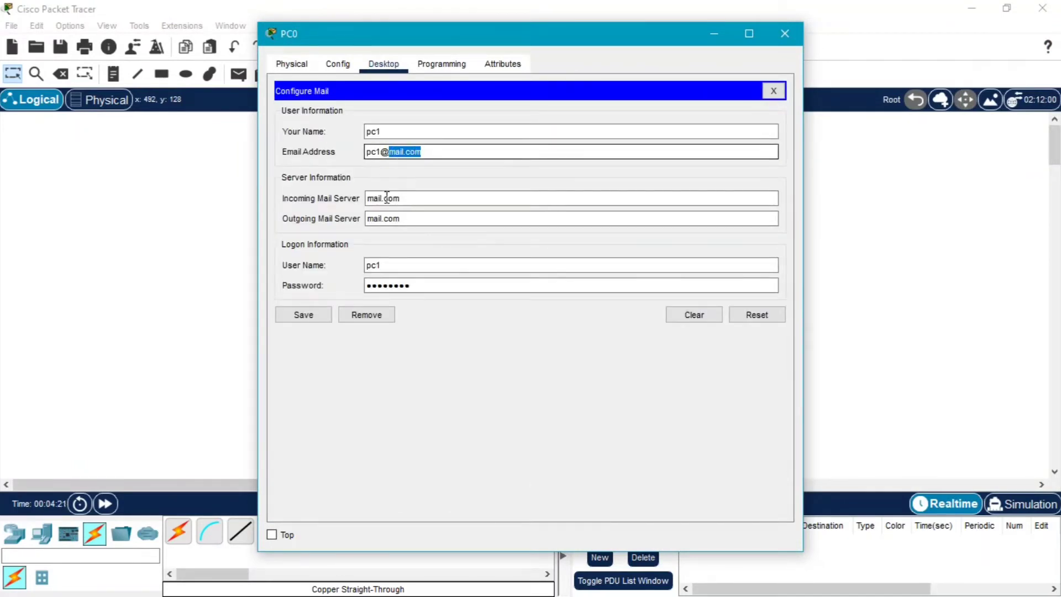
drag(366, 198, 400, 198)
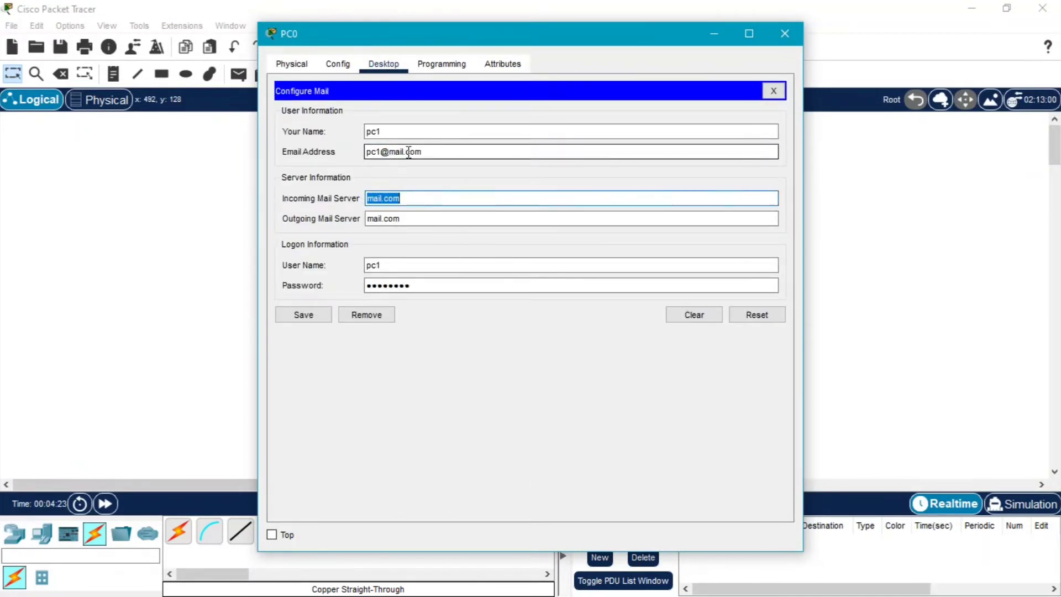
click(785, 33)
Set the domain name of Server0's EMAIL service to mail.com
click(665, 269)
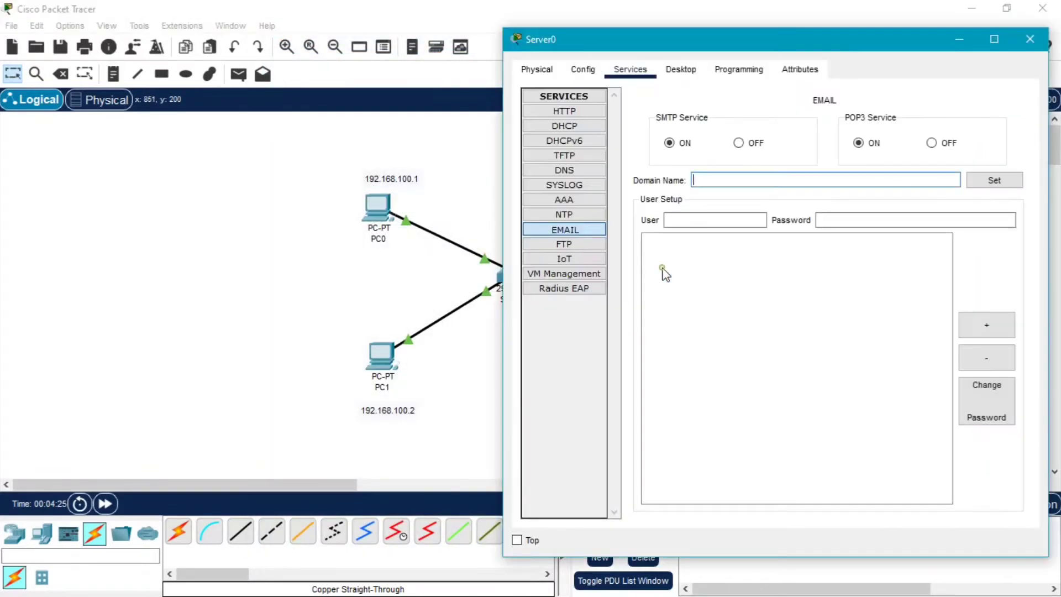
click(706, 178)
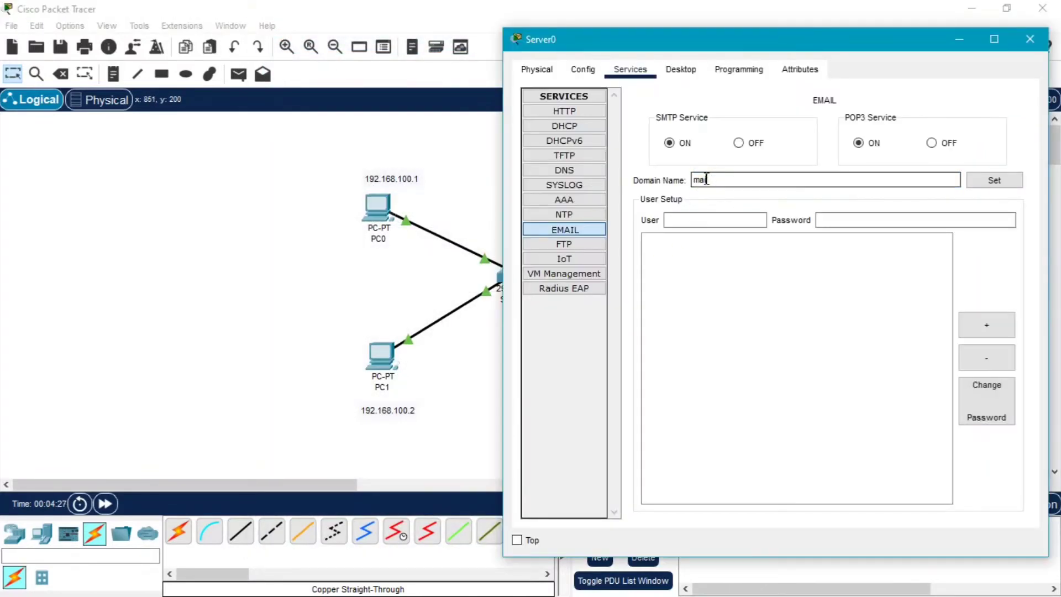
text(mail.com)
click(985, 180)
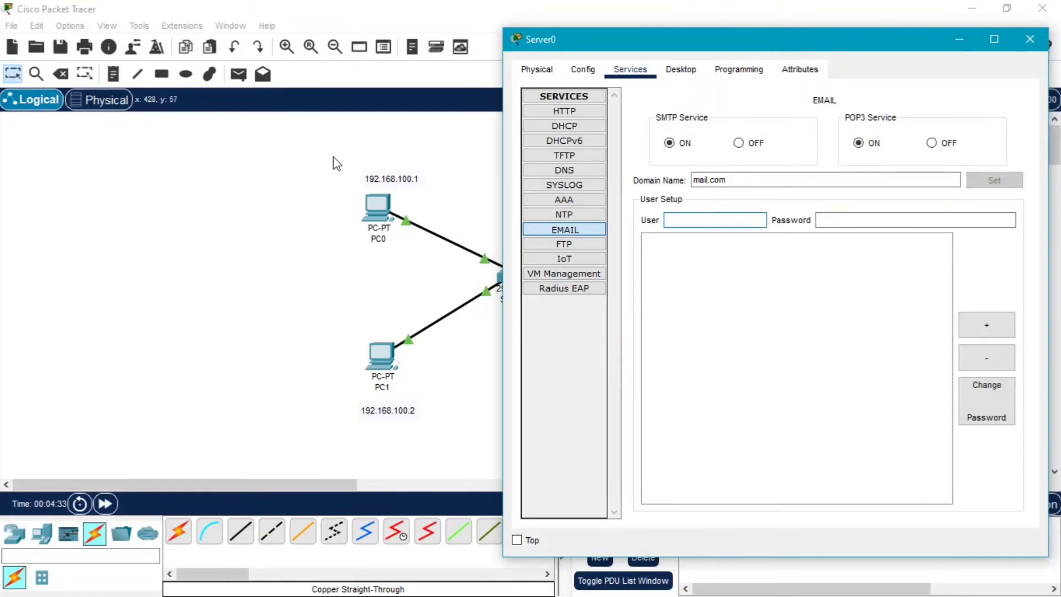
Add the mail user pc1 with its account password to Server0's EMAIL service
drag(332, 155, 478, 425)
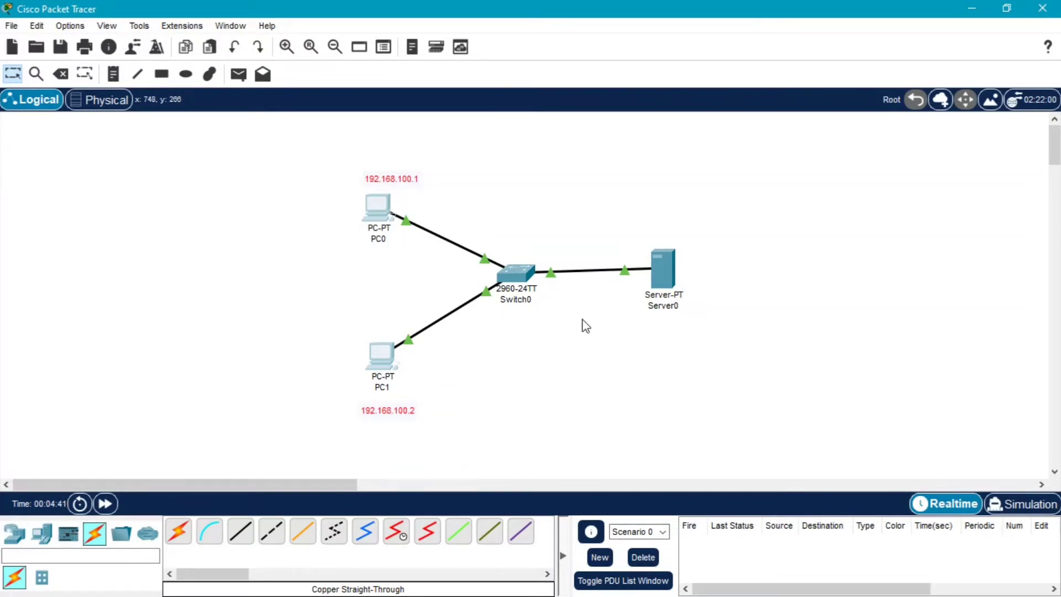
click(670, 279)
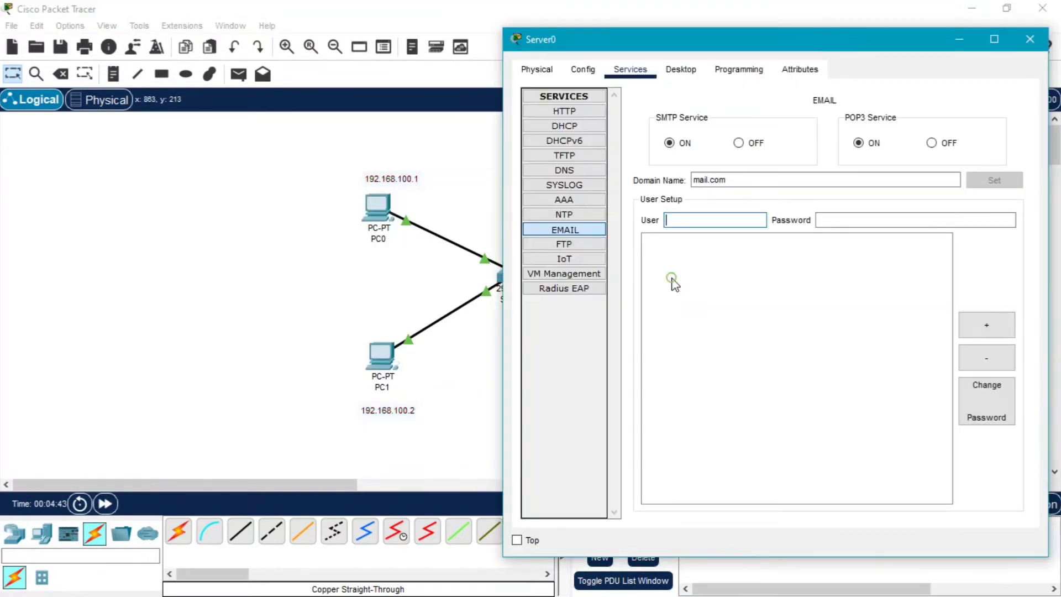
click(694, 223)
text(pc1)
key(Tab)
text(ad)
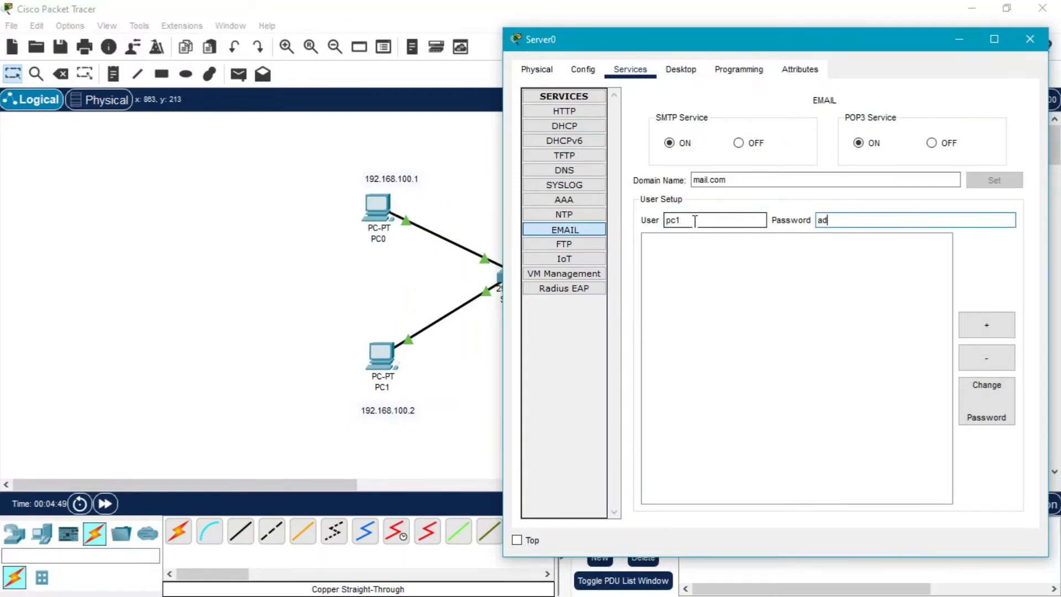
text(minpc1)
click(1004, 324)
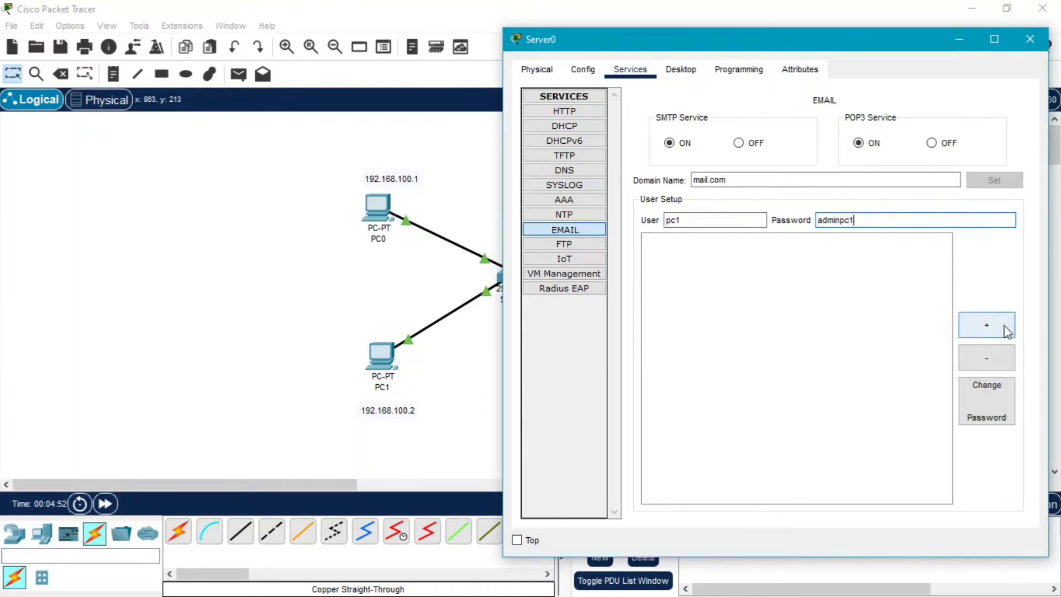
Add the mail user pc2 with its account password to Server0's EMAIL service and close the server window
click(735, 219)
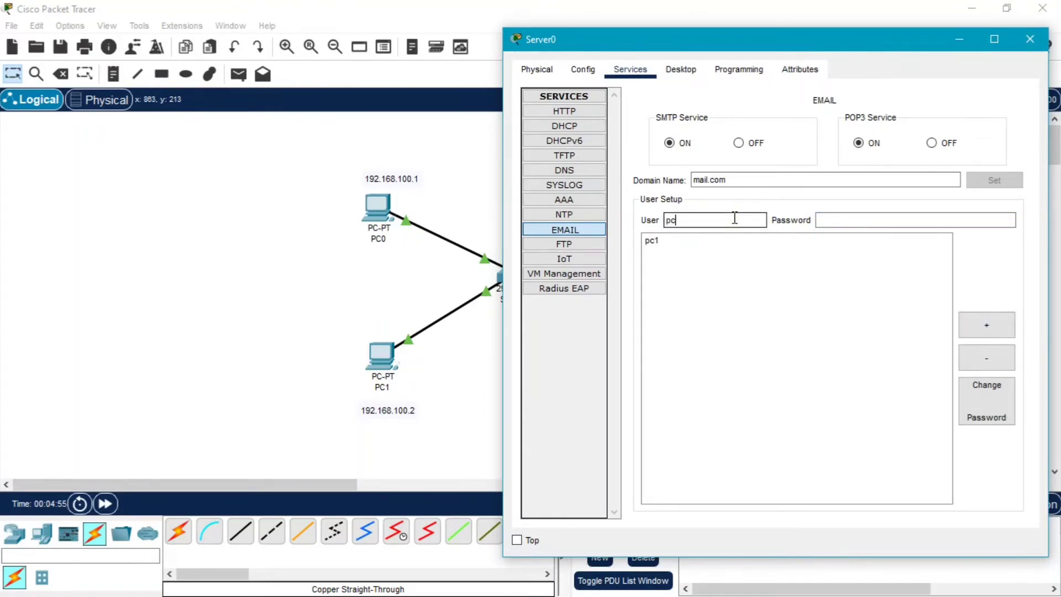
key(Tab)
text(ad)
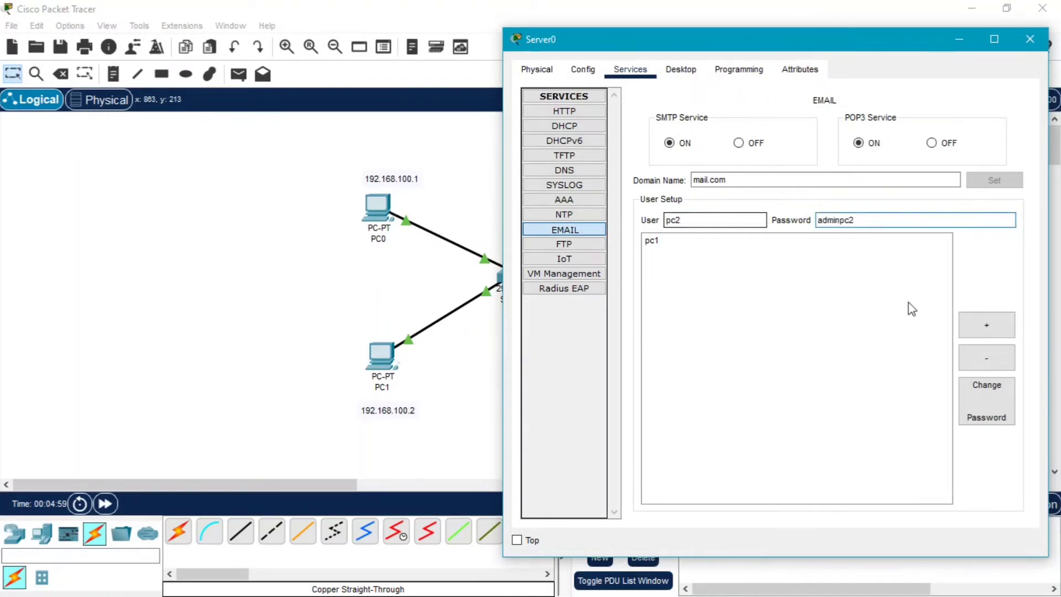
click(969, 325)
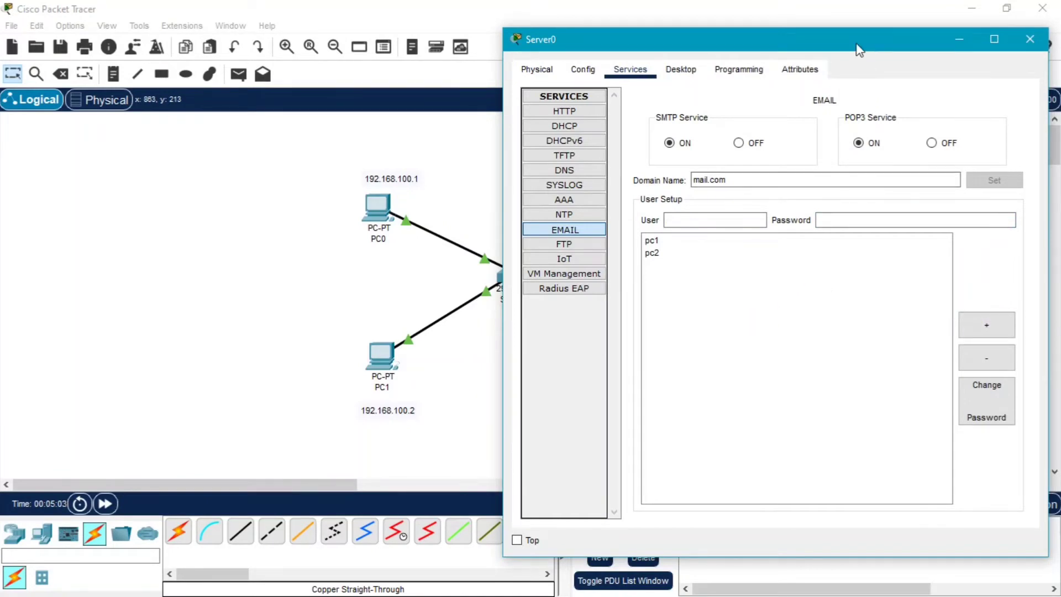
drag(858, 44, 676, 33)
drag(612, 35, 680, 80)
click(917, 80)
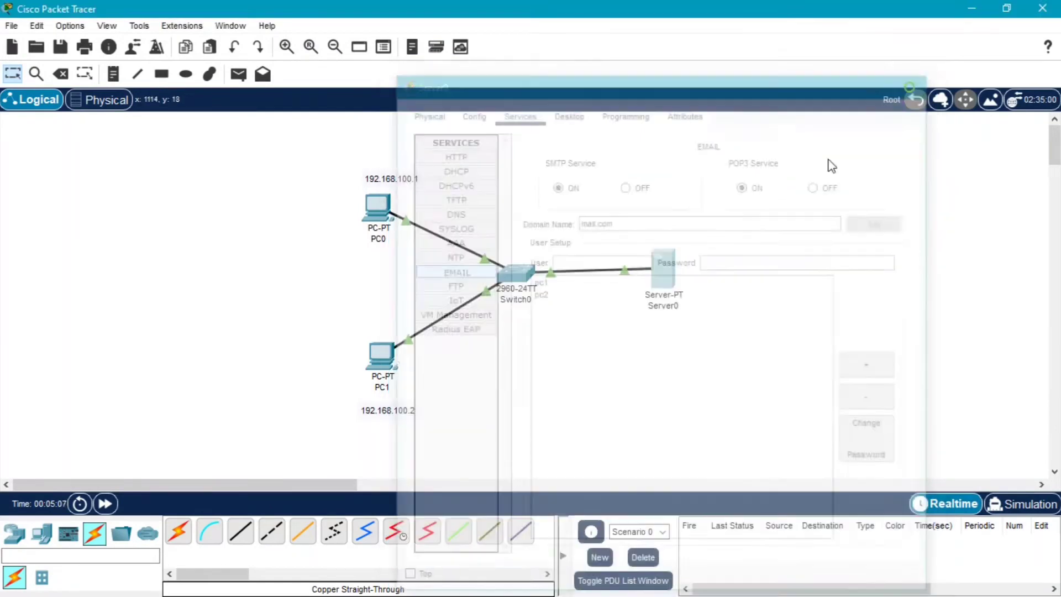
Reopen PC0's mail configuration to compare its address domain with the incoming mail server, and close the PC0 window
click(378, 205)
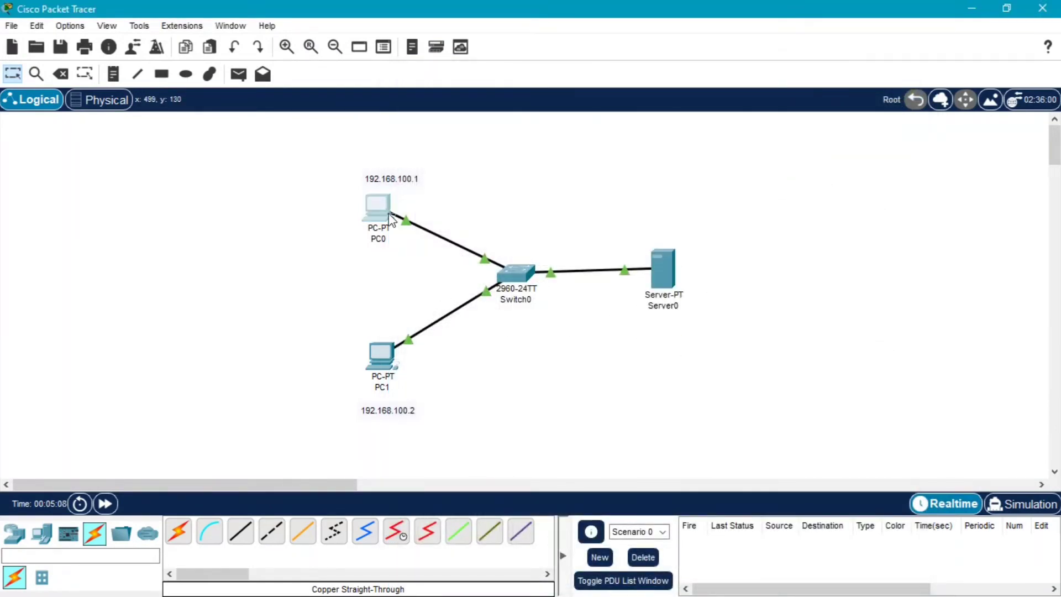
click(341, 405)
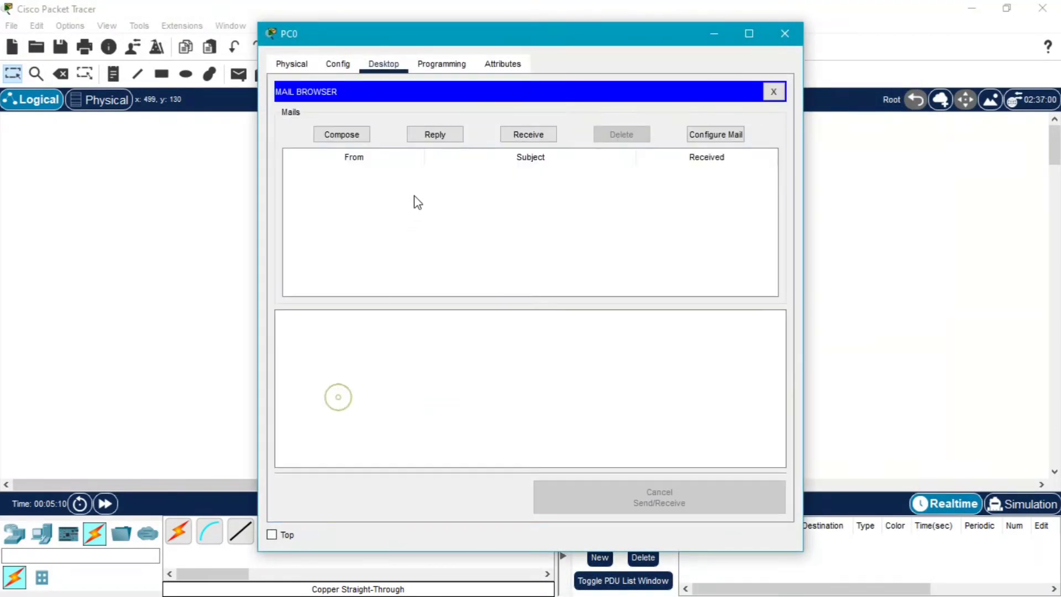
click(725, 133)
drag(389, 151, 459, 164)
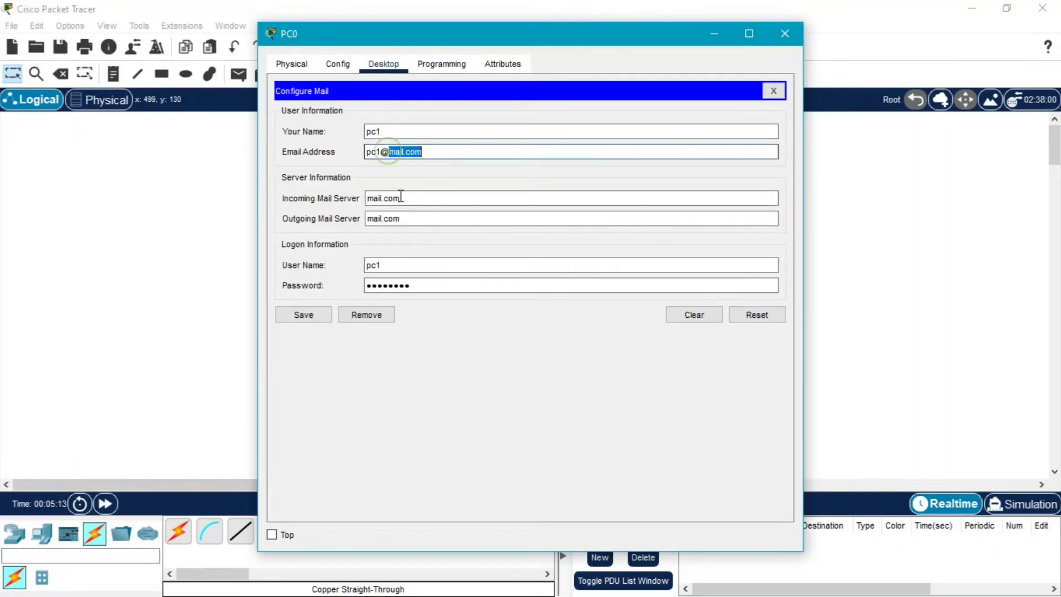
drag(401, 198, 361, 198)
click(773, 91)
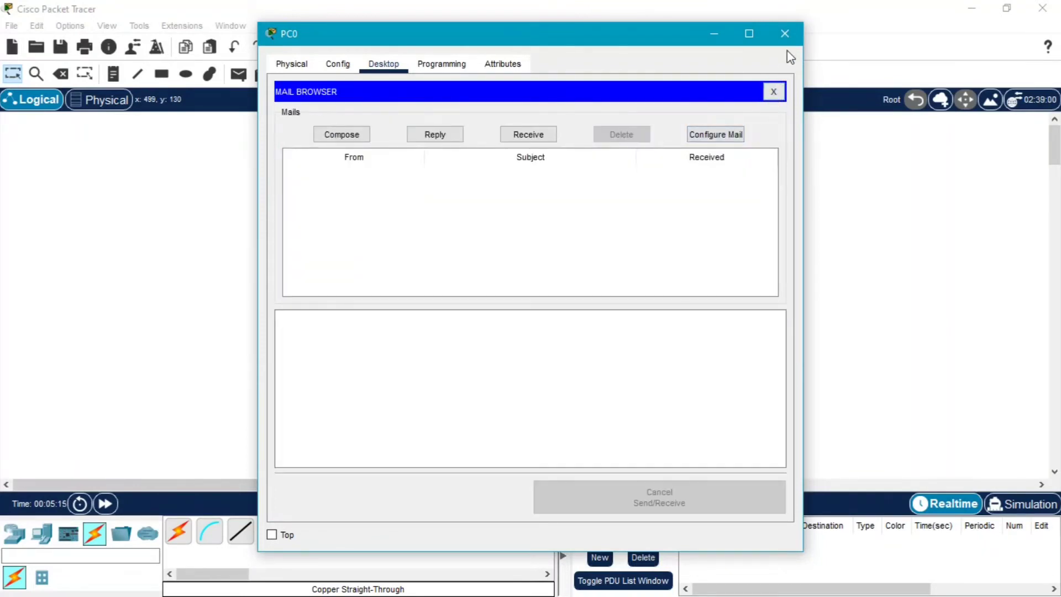
click(784, 35)
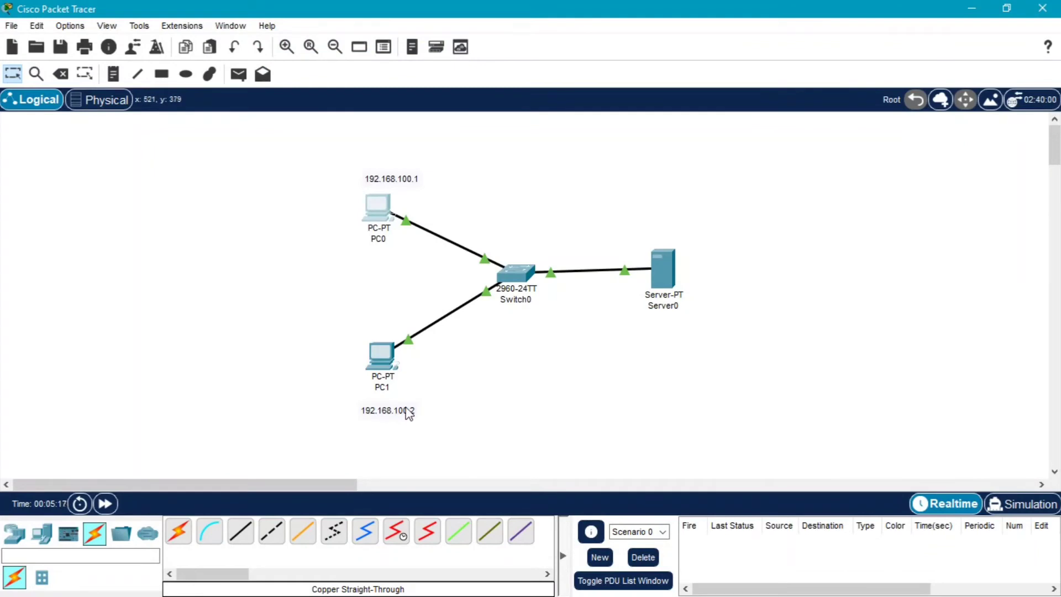
Move the 192.168.100.2 label slightly closer to PC1
drag(406, 409, 402, 400)
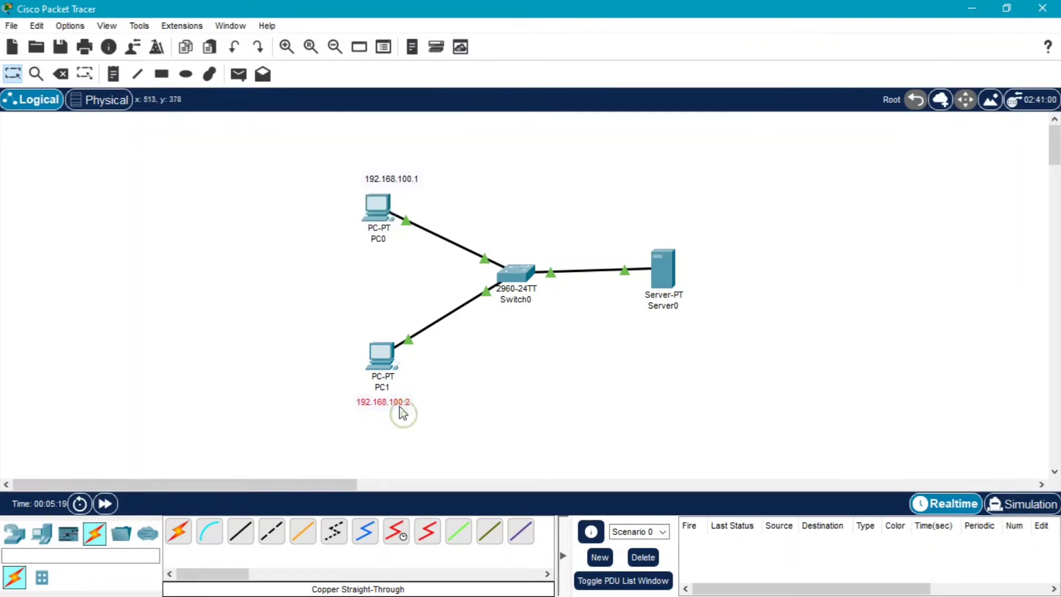
click(469, 418)
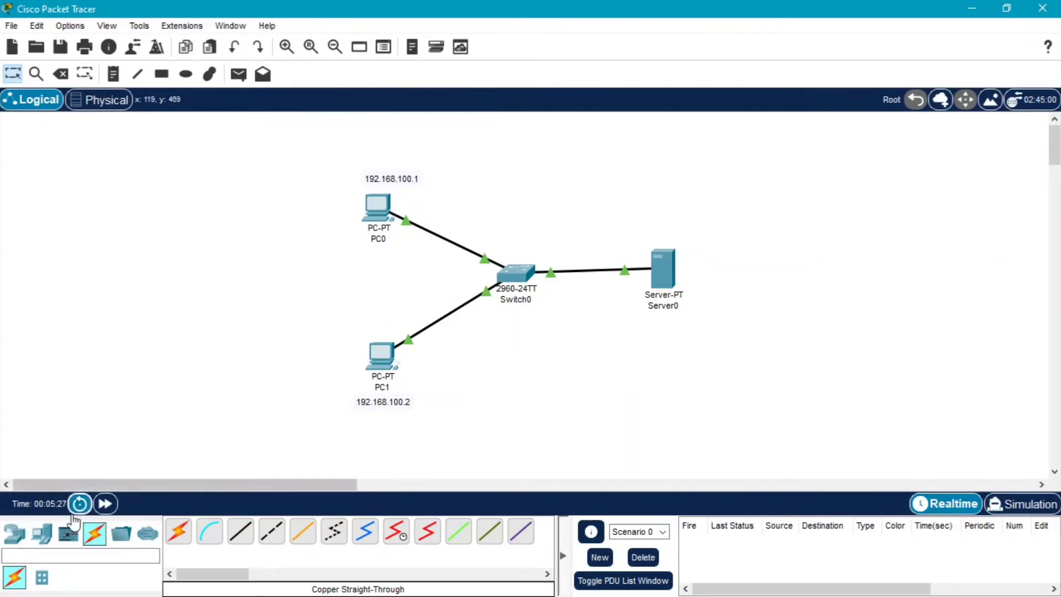
Add a second server below Switch0, between PC1 and Server0
click(42, 534)
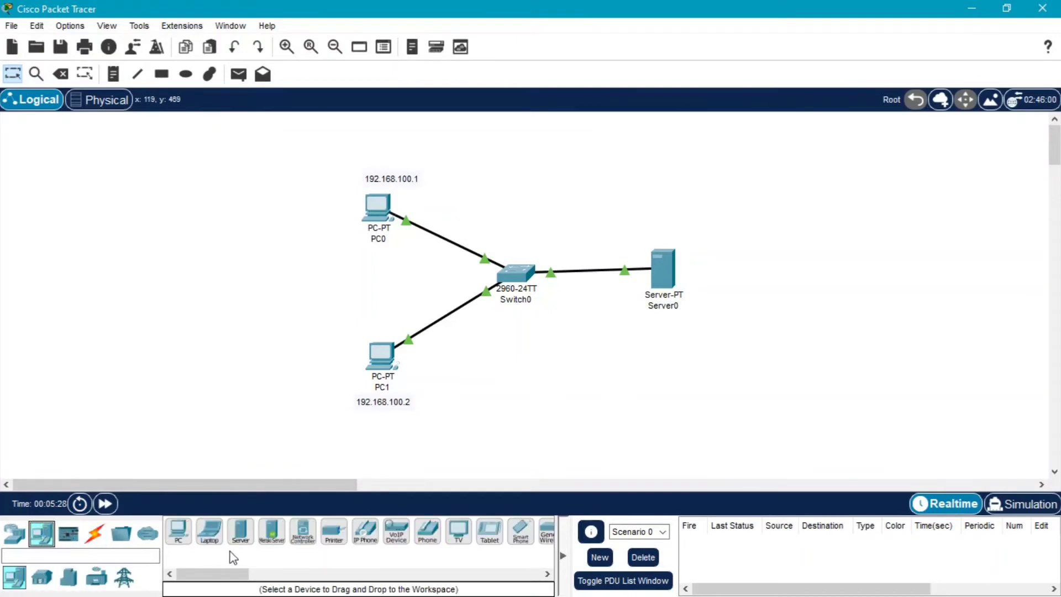
click(240, 531)
click(553, 378)
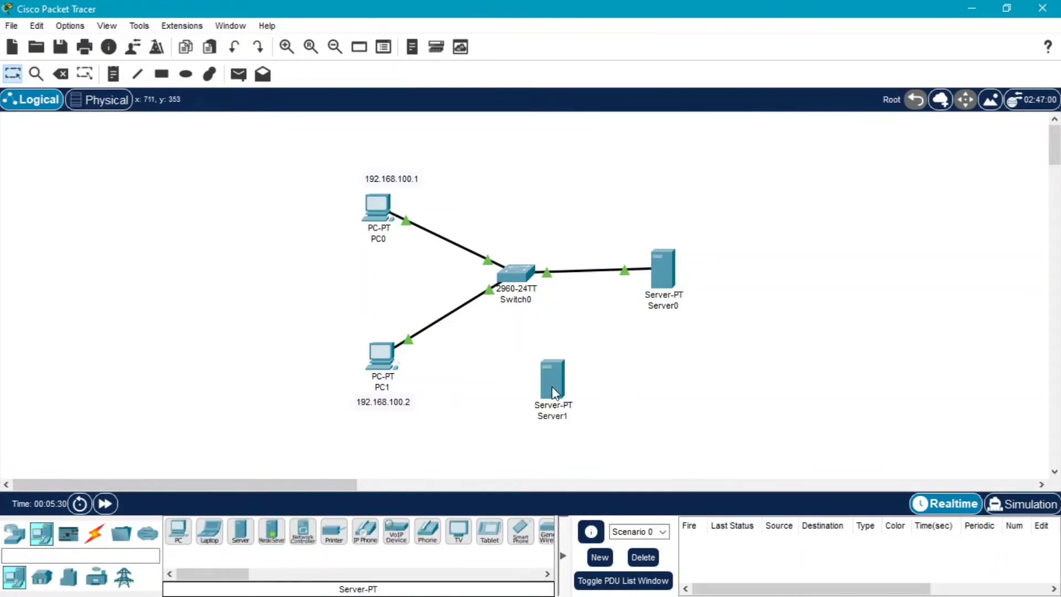
Connect Server1 to Switch0 with a copper straight-through cable
click(94, 534)
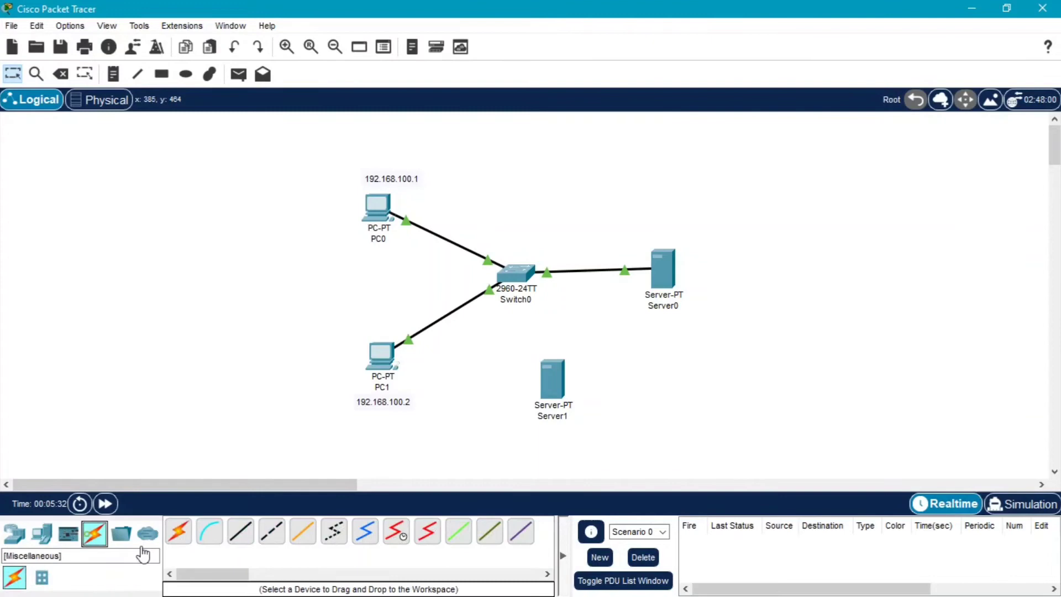
click(242, 533)
click(559, 380)
click(583, 387)
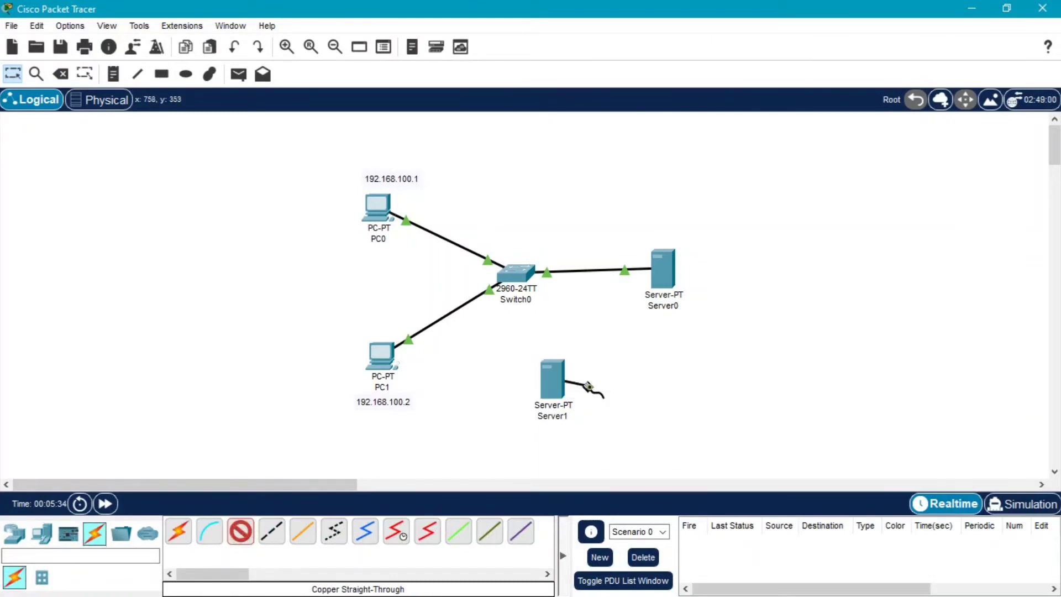
click(517, 274)
click(566, 34)
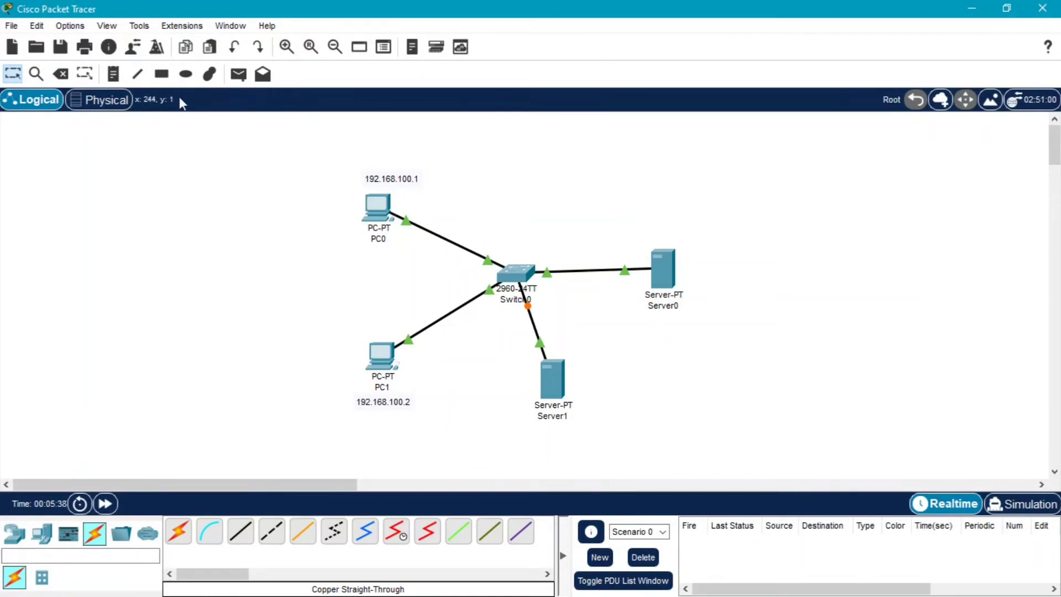
Place the text labels 192.168.100.3 below Server0 and 192.168.100.4 below Server1
click(112, 74)
click(660, 323)
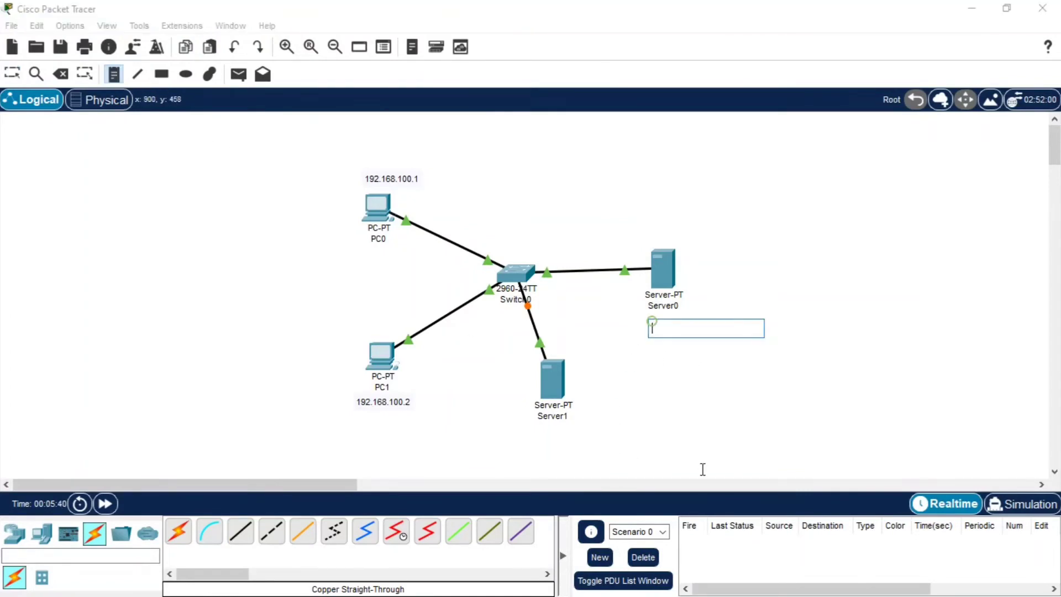
text(192.168.100.3)
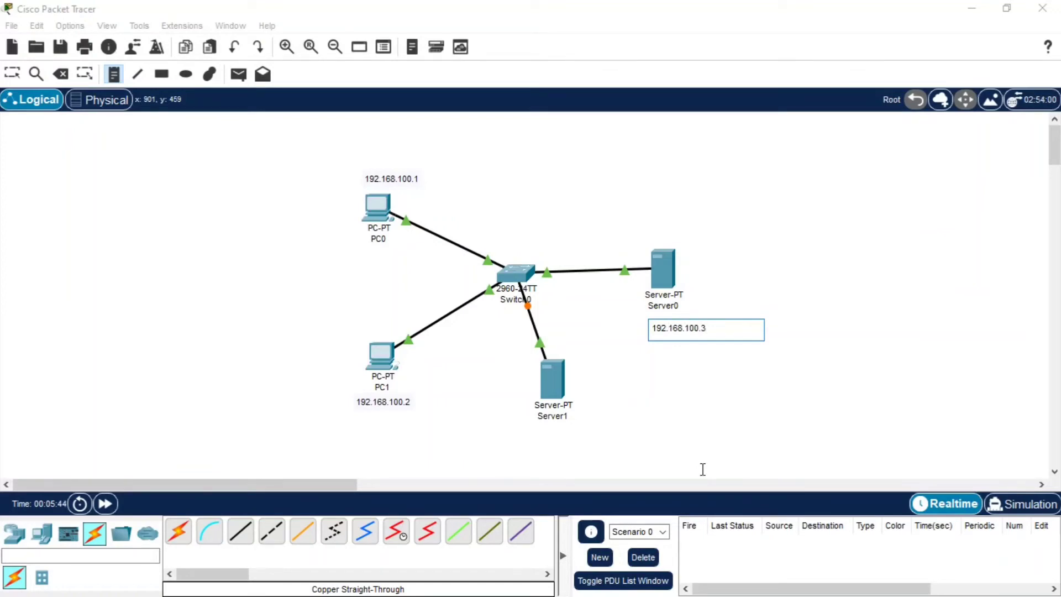
click(530, 429)
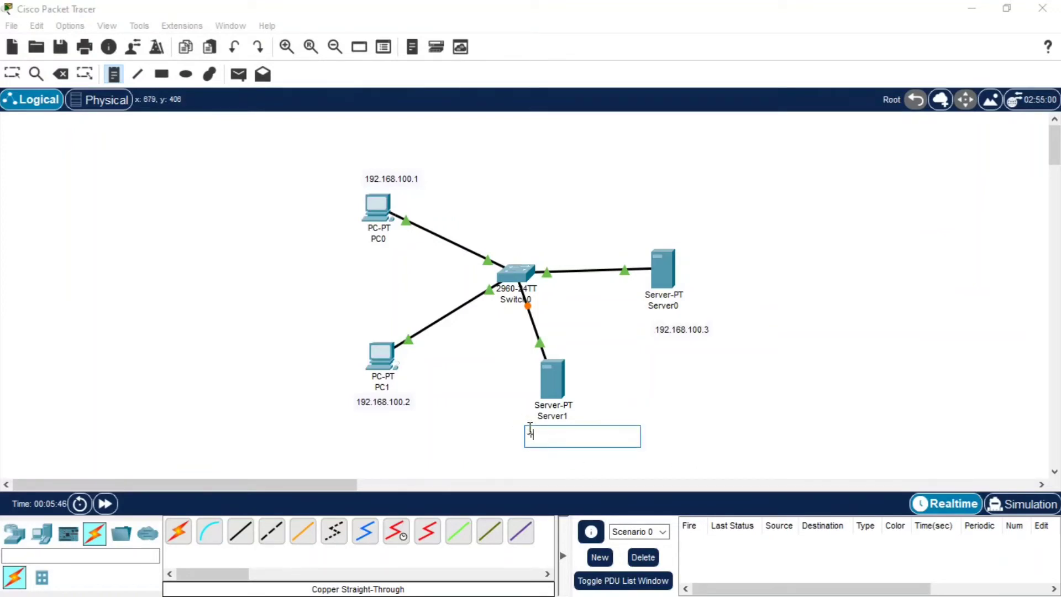
text(192.168.100.4)
click(605, 388)
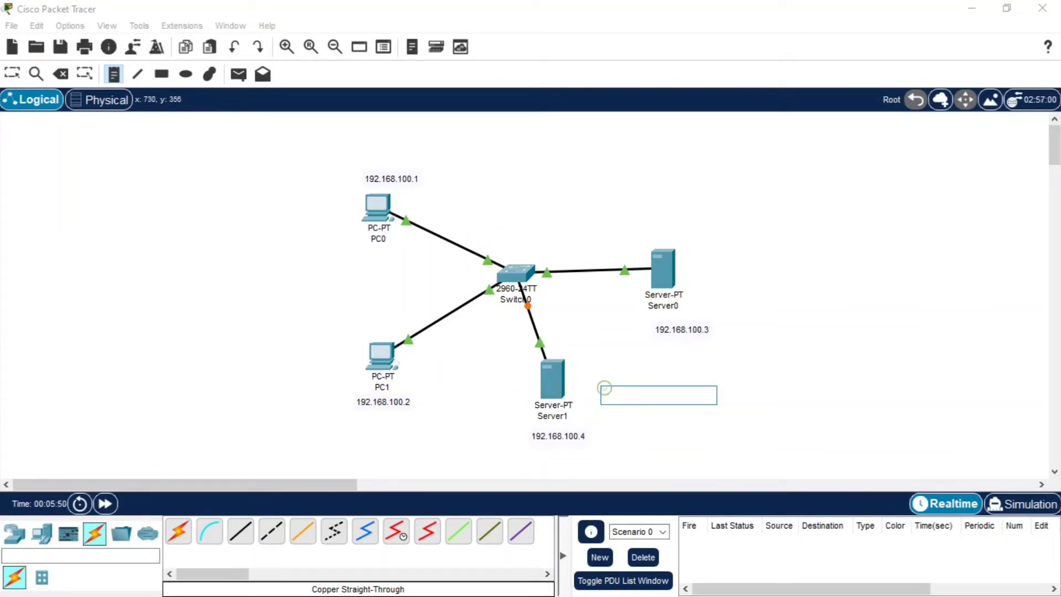
key(Escape)
Give Server1 the static IPv4 address 192.168.100.4 with subnet mask 255.255.255.0, and close its window
click(559, 387)
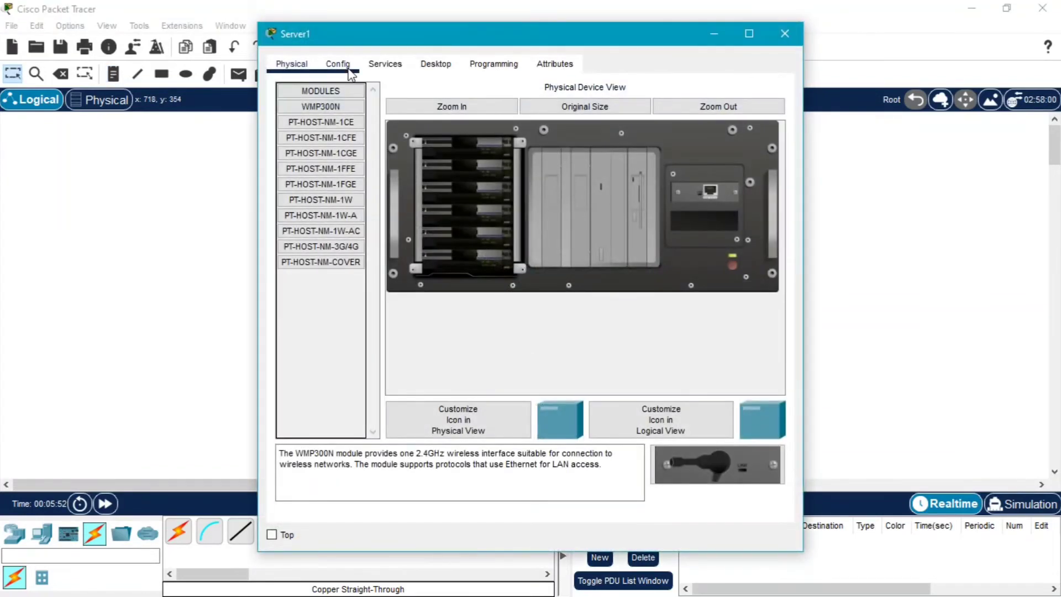
click(435, 64)
click(325, 125)
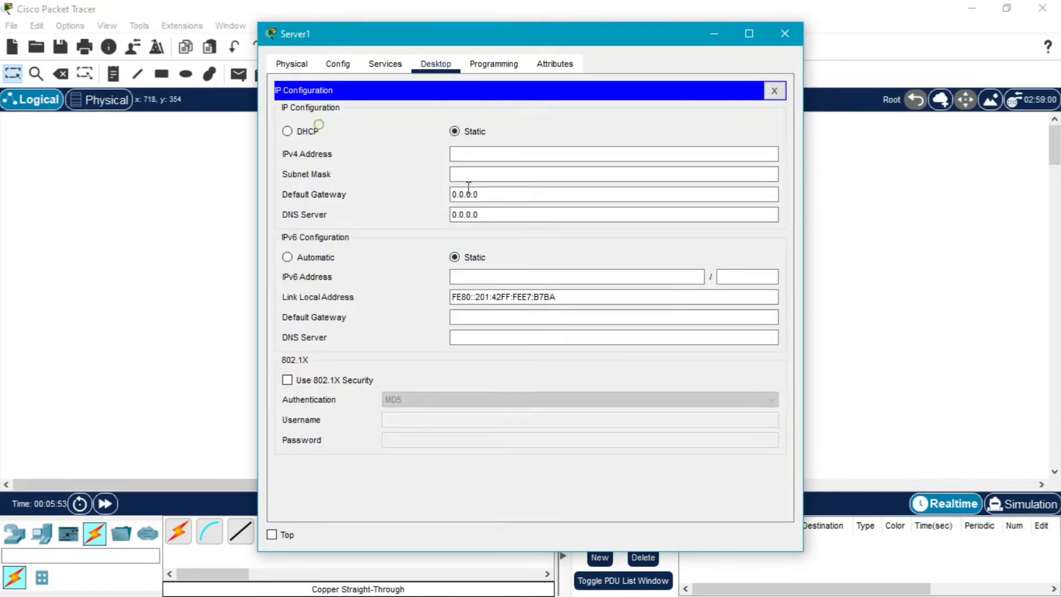
click(516, 154)
text(192.)
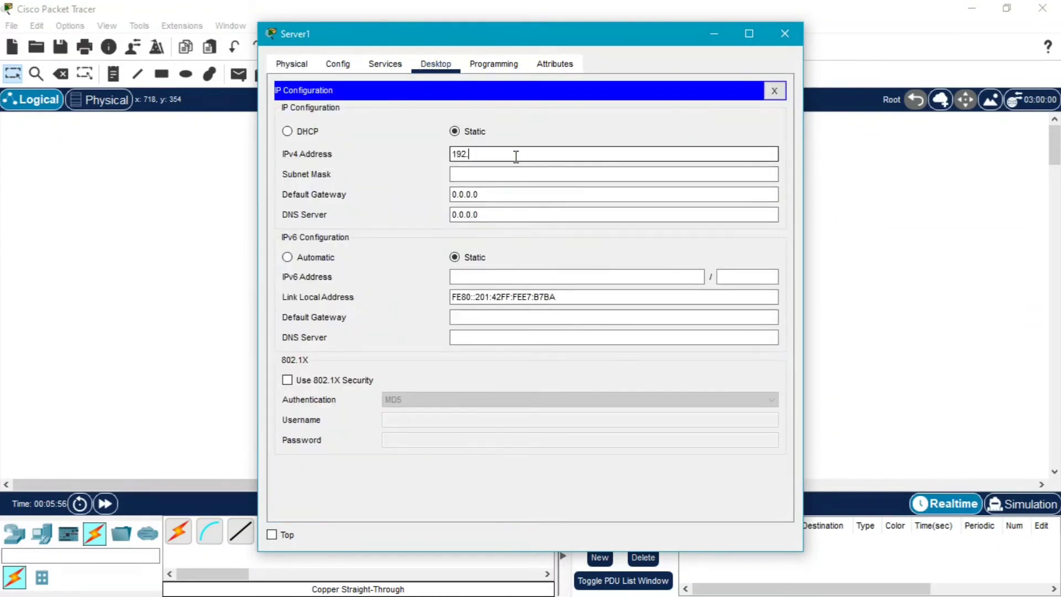
text(168.100.4)
click(511, 168)
text(255.255.255.0)
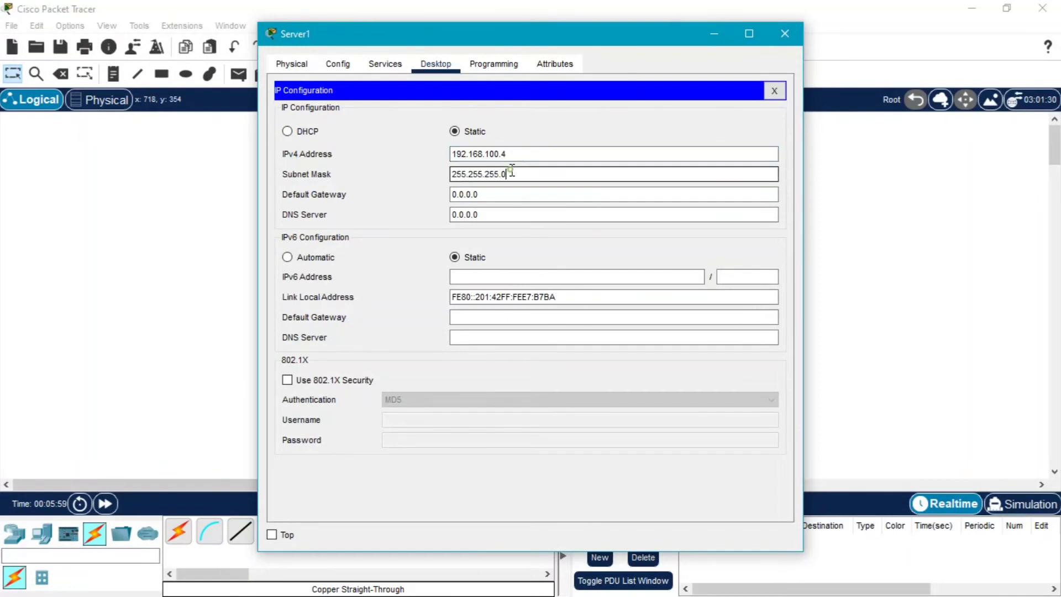
click(776, 92)
click(785, 33)
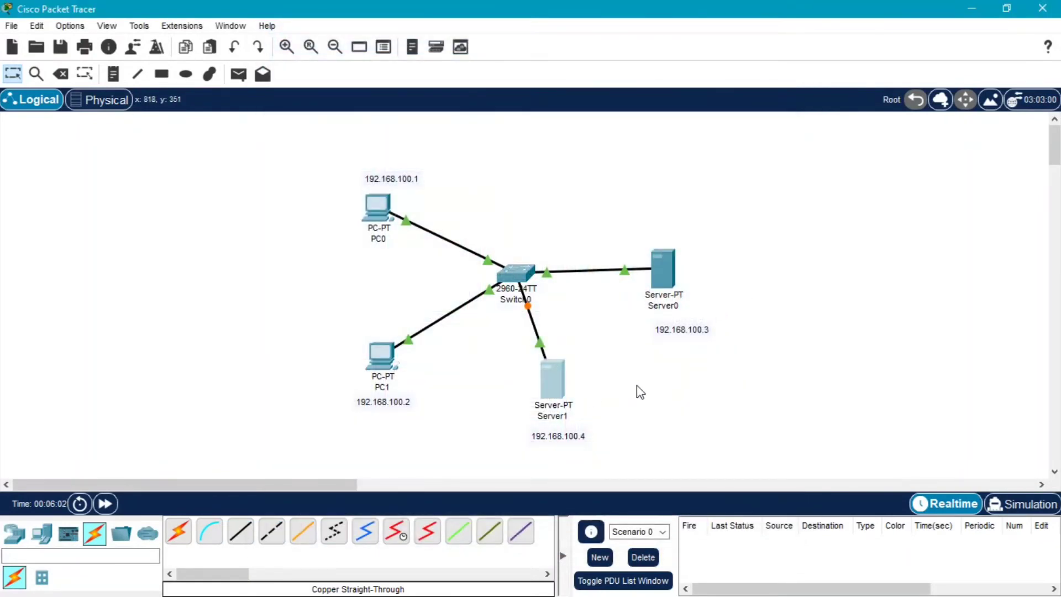
Turn on the DNS service on Server1
click(555, 377)
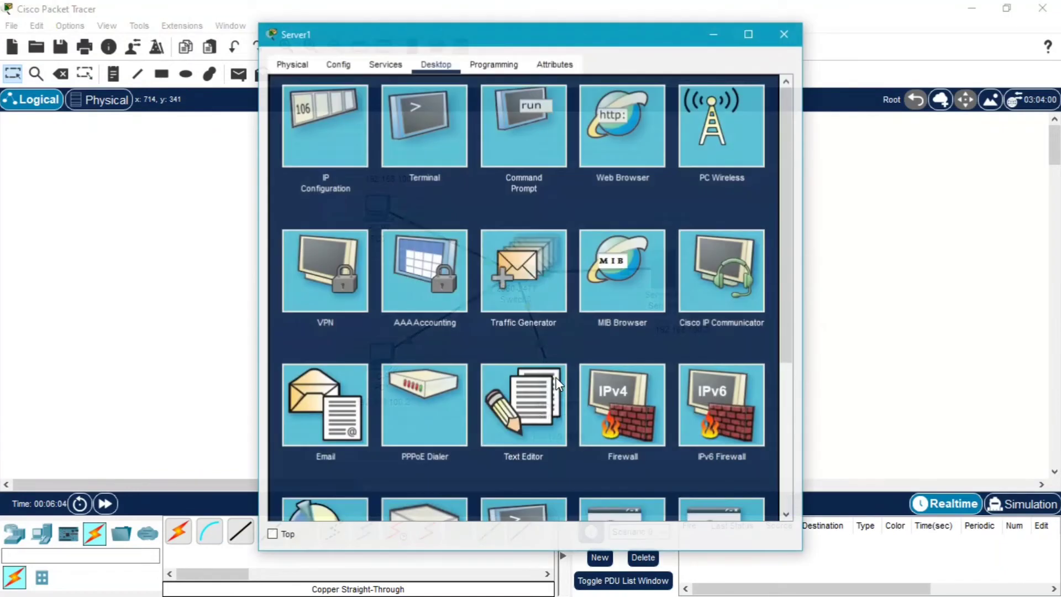
click(384, 65)
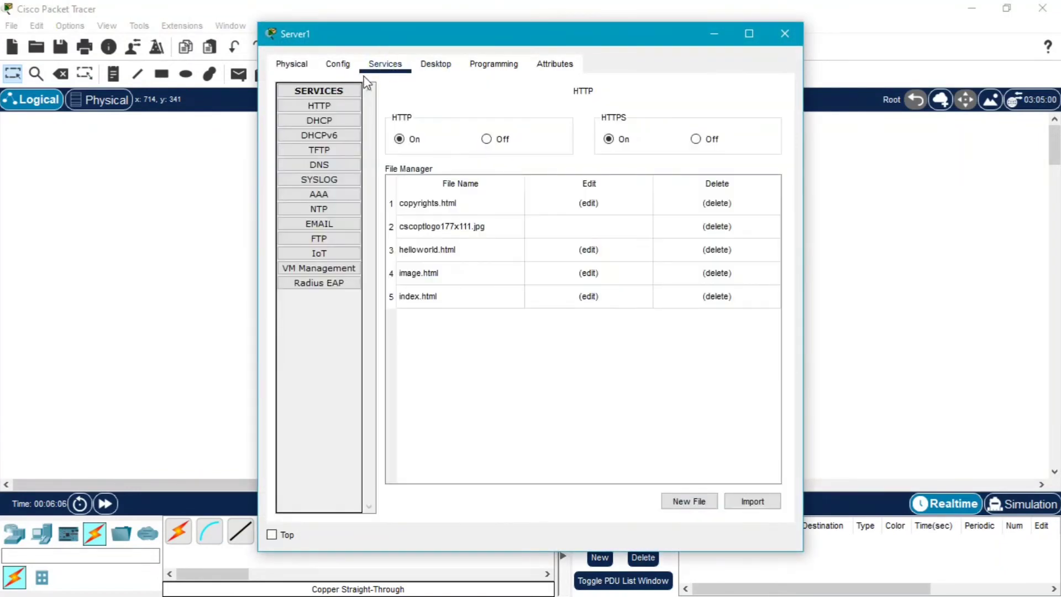
click(327, 166)
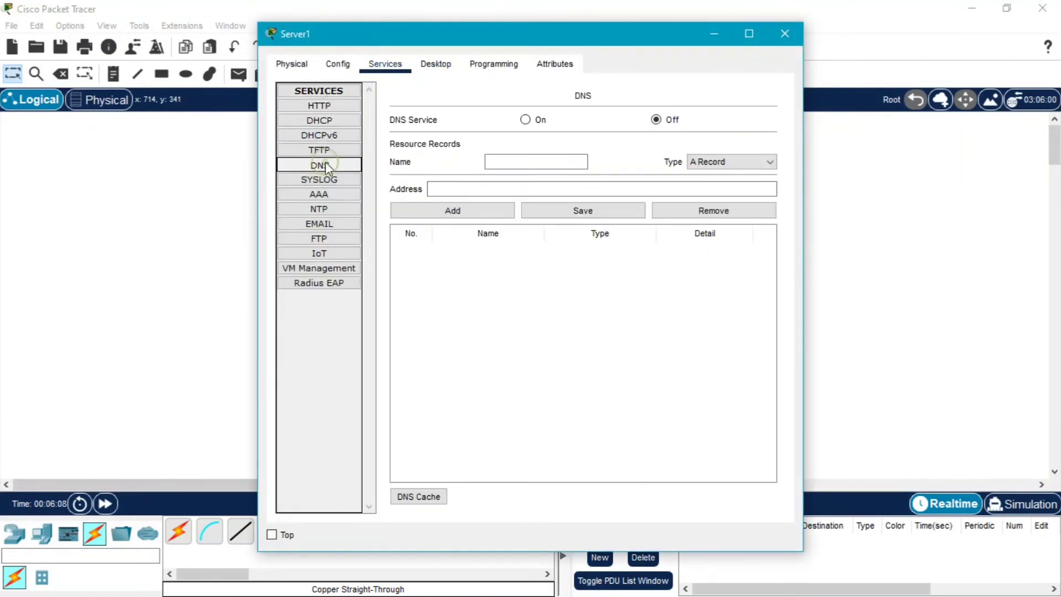
click(526, 120)
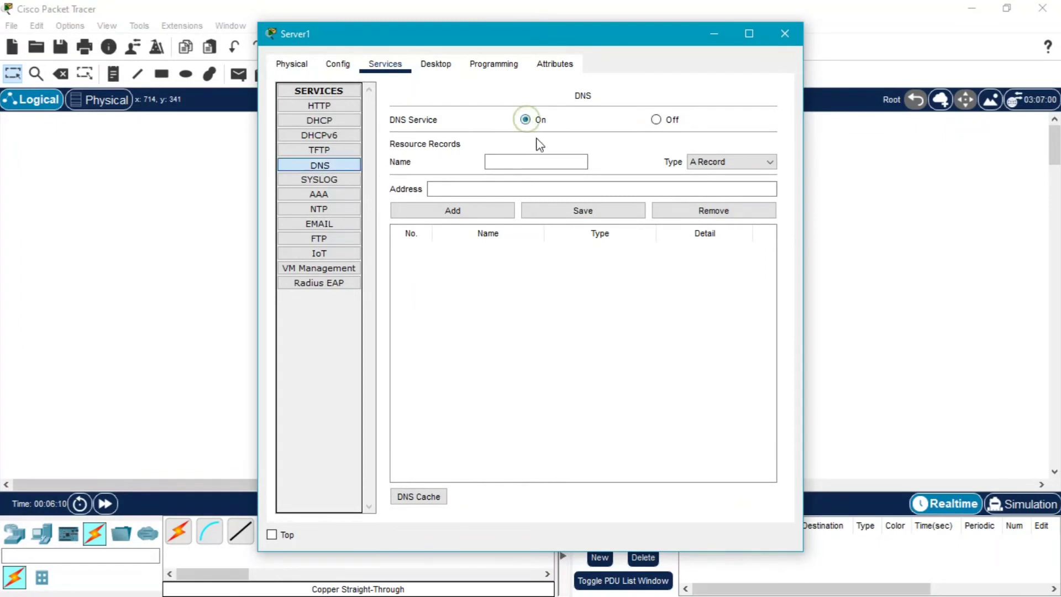
Add a DNS A record on Server1 mapping mail.com to 192.168.100.3, and close the server window
click(502, 161)
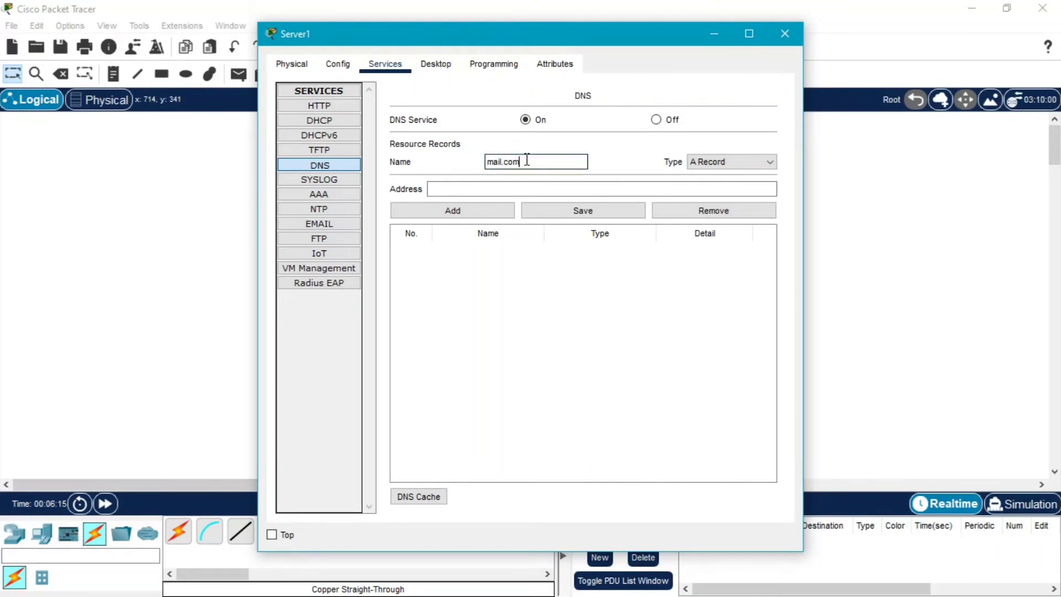
drag(522, 161, 485, 162)
click(471, 188)
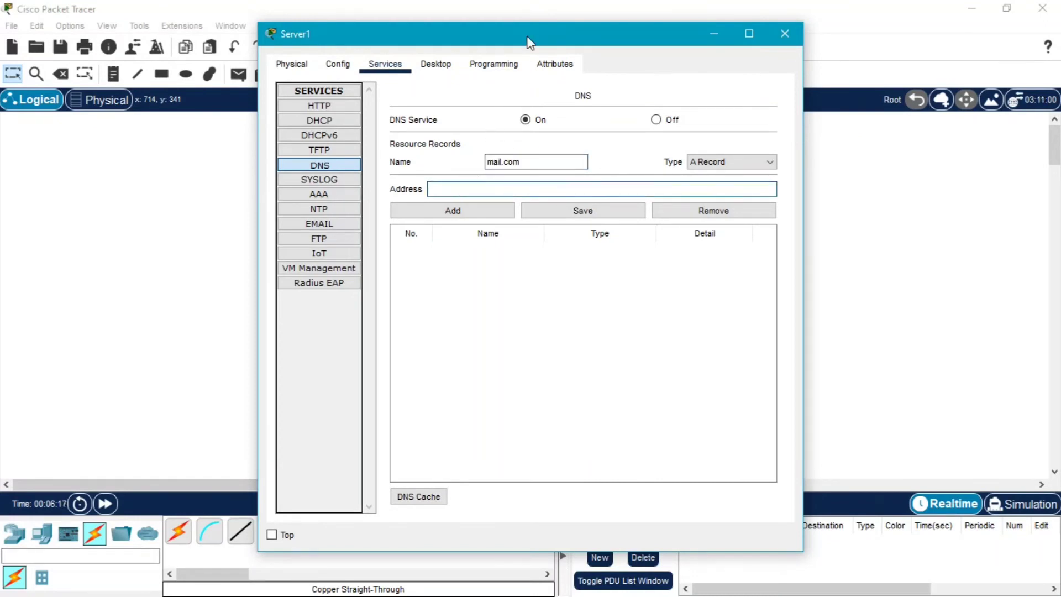
drag(587, 35, 376, 40)
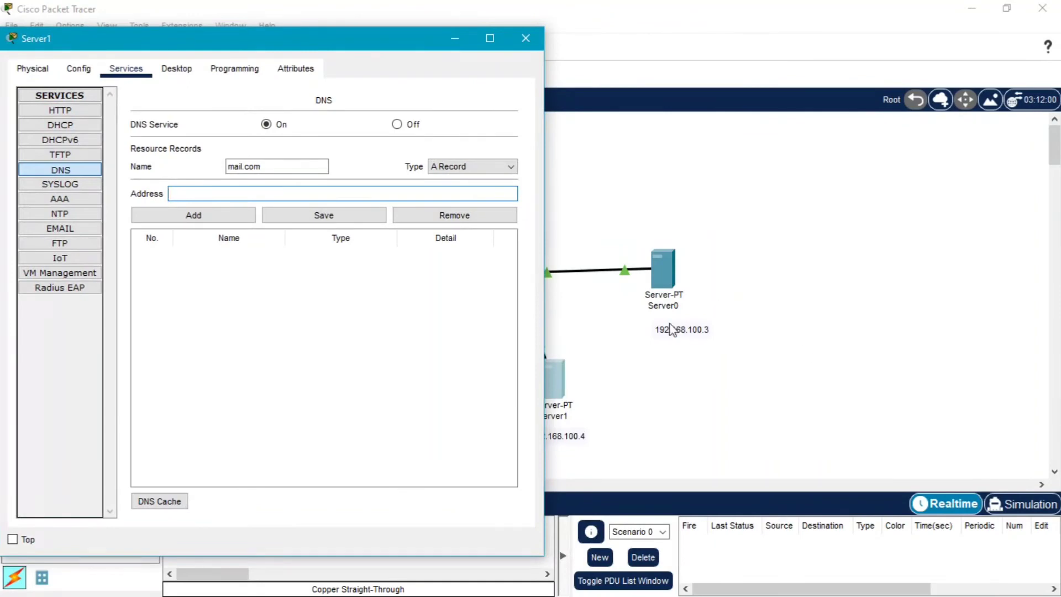
click(219, 194)
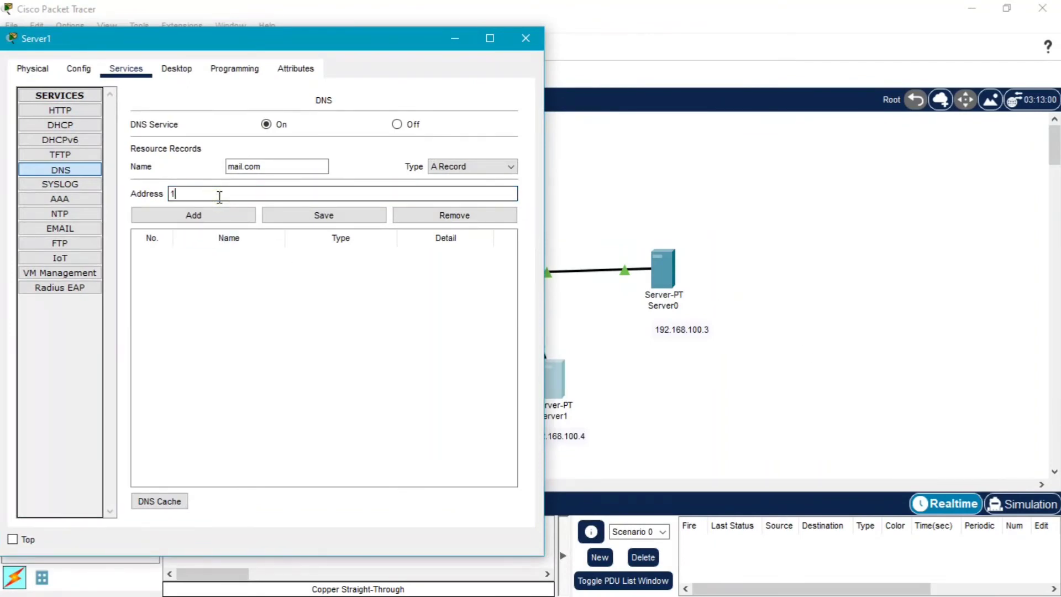
text(192.168.100.3)
click(229, 217)
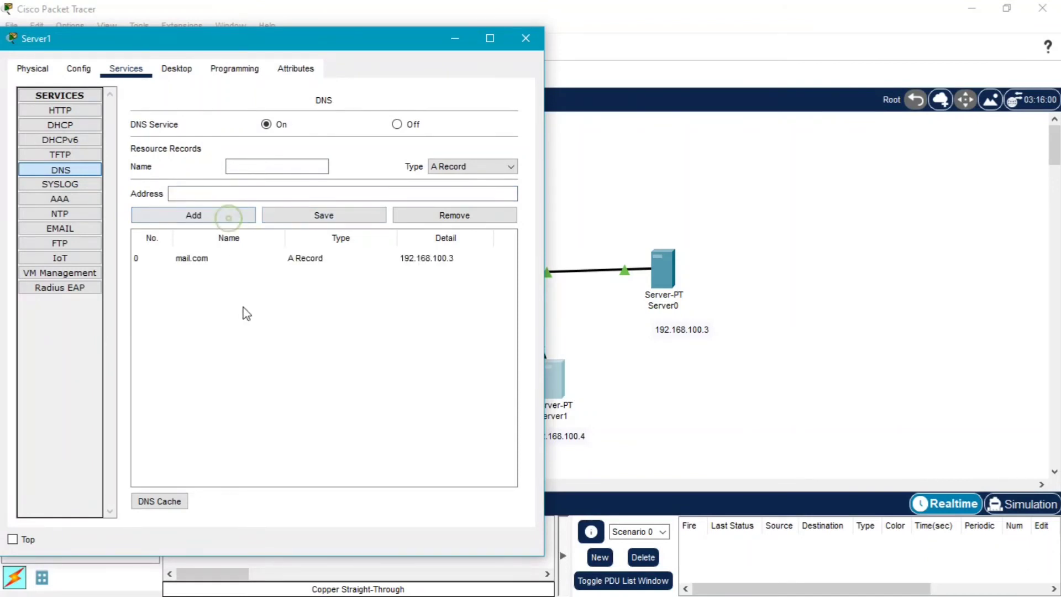
drag(310, 42, 490, 36)
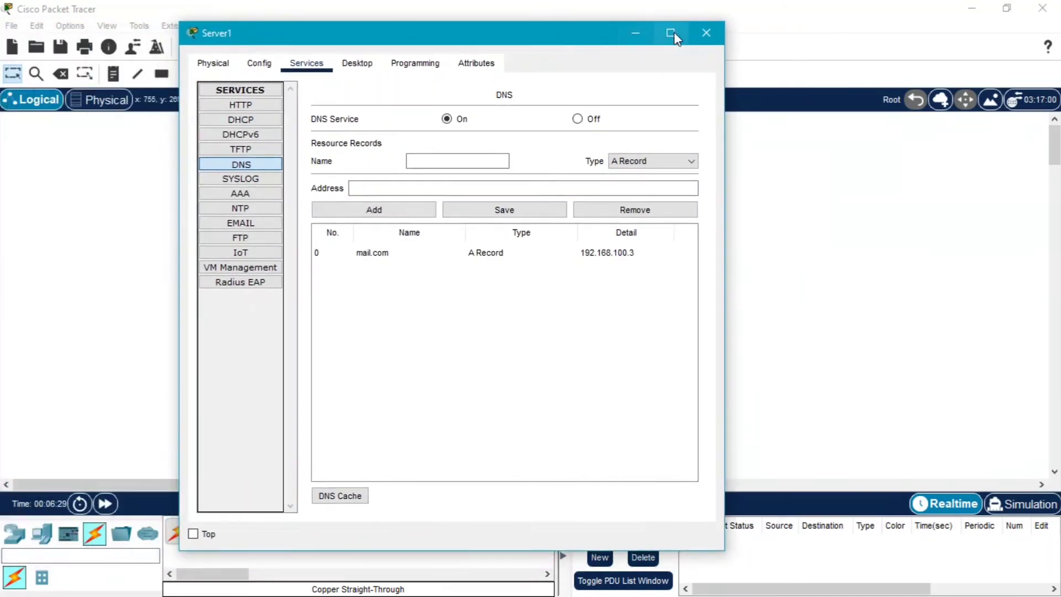
click(704, 28)
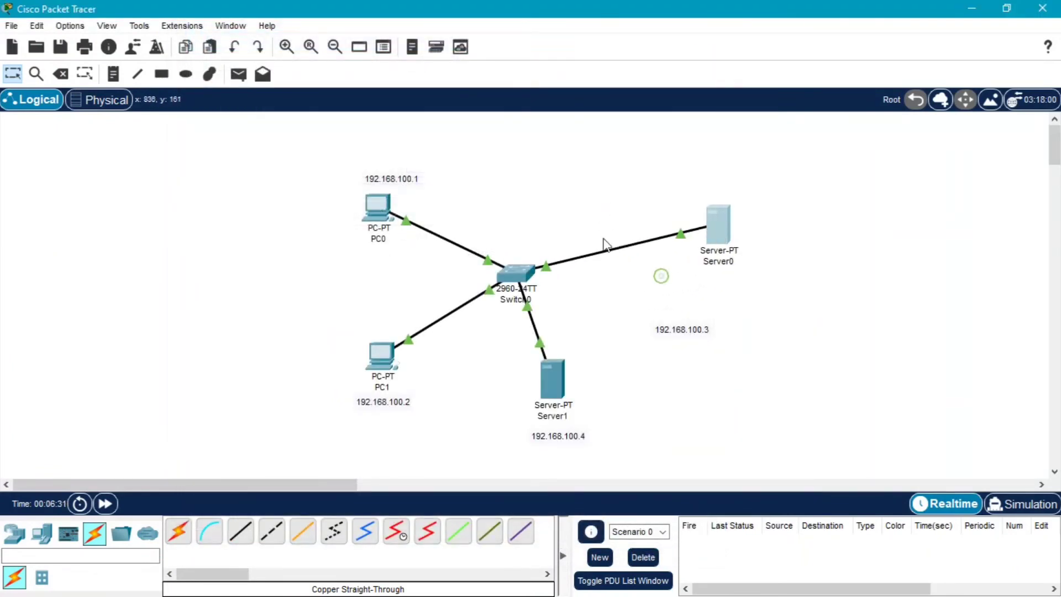
Send an e-mail from PC0 to the pc2 mail account with subject test1 and body "testing mail1", and close the PC0 window
click(376, 209)
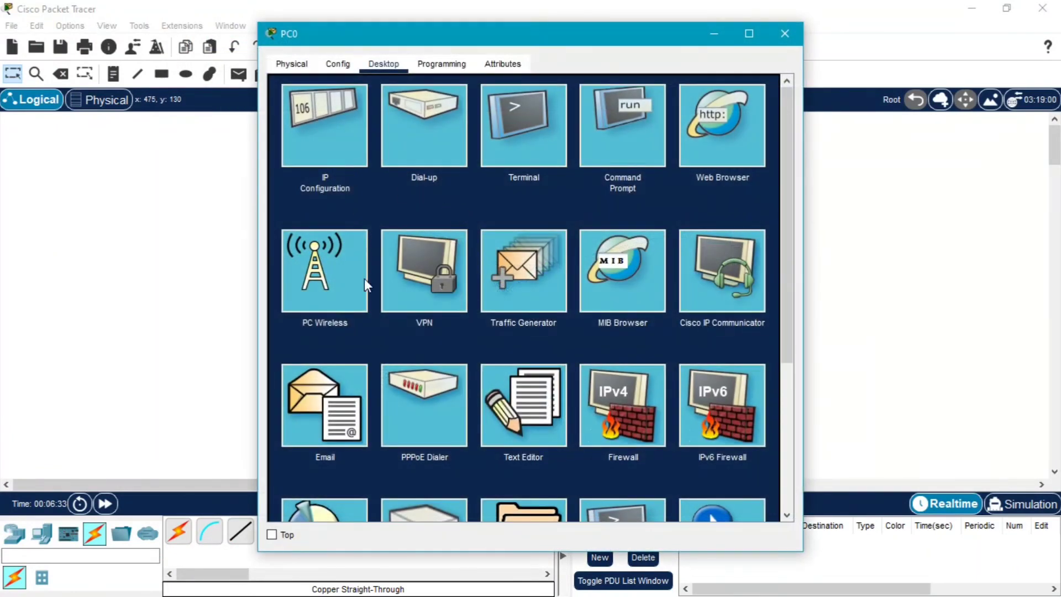
click(333, 403)
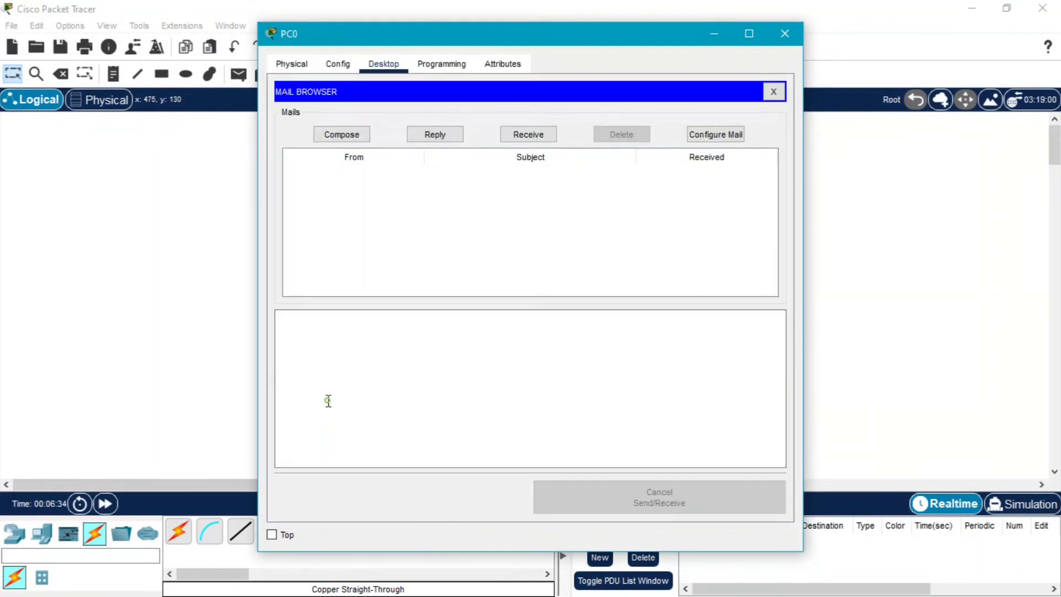
click(342, 134)
click(426, 118)
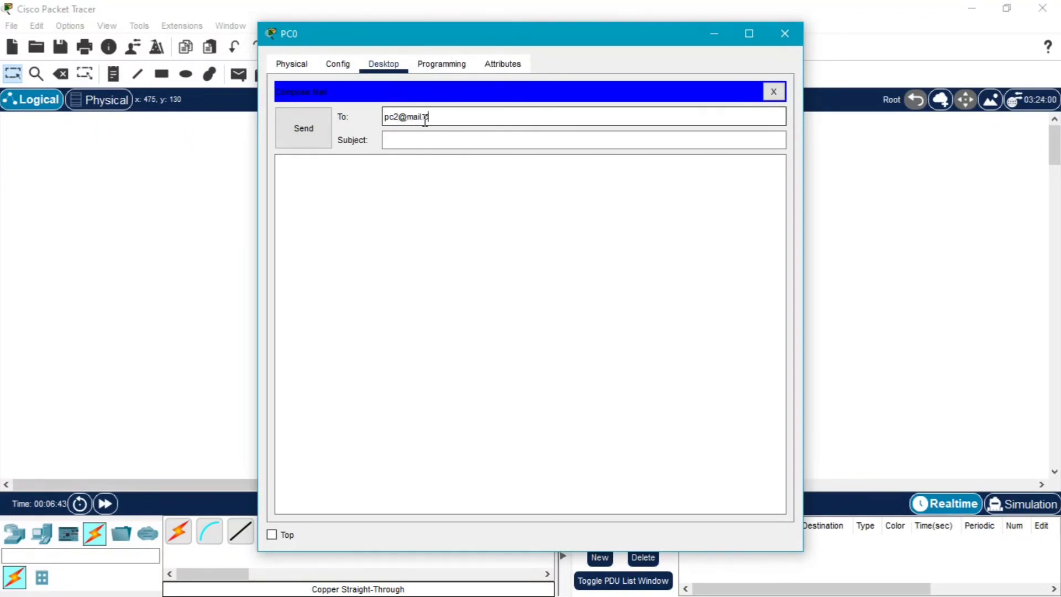
key(Tab)
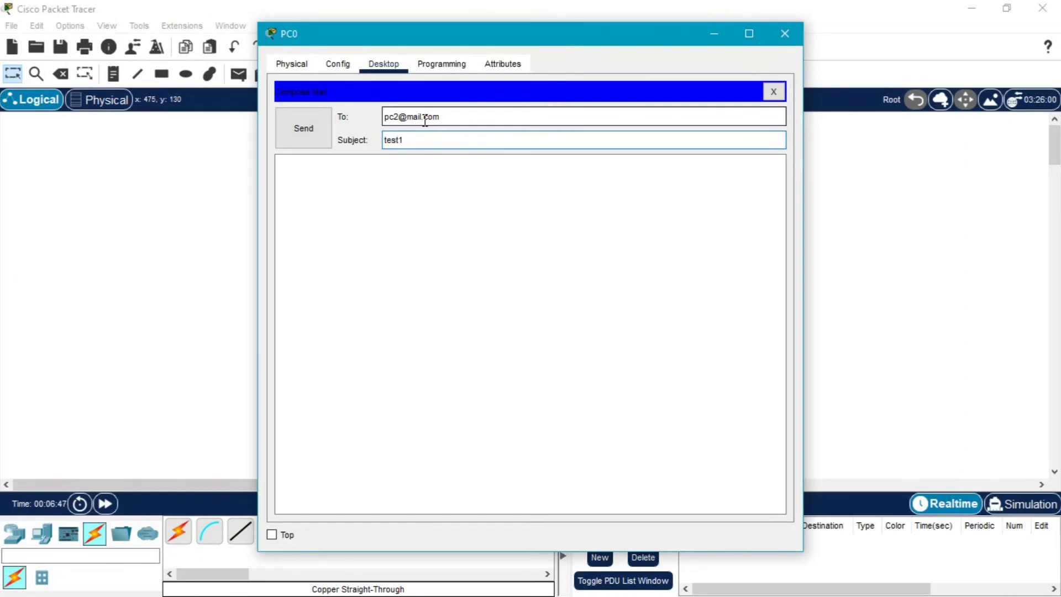
key(Tab)
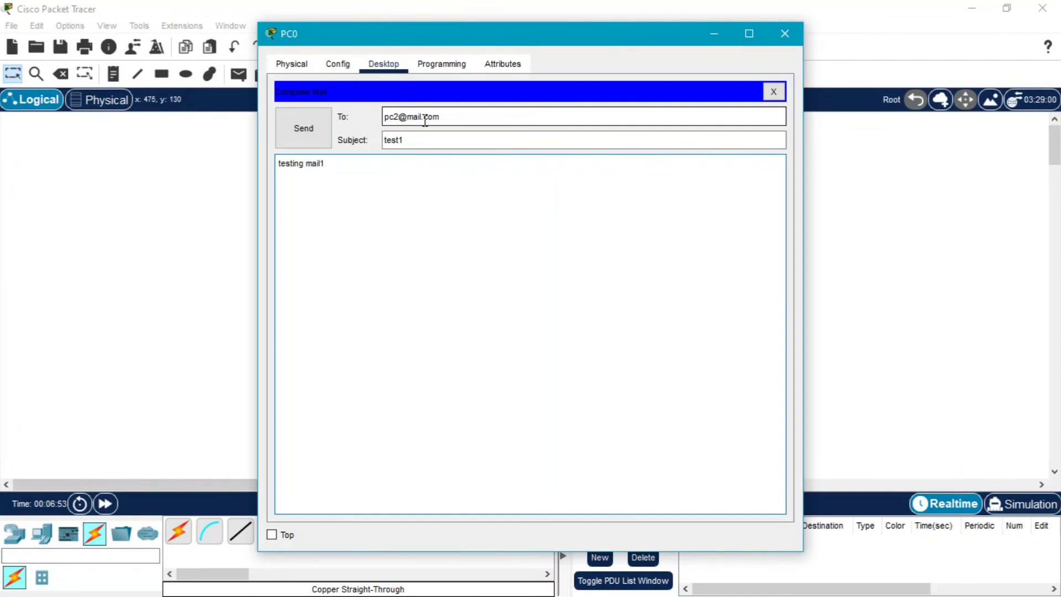
click(321, 138)
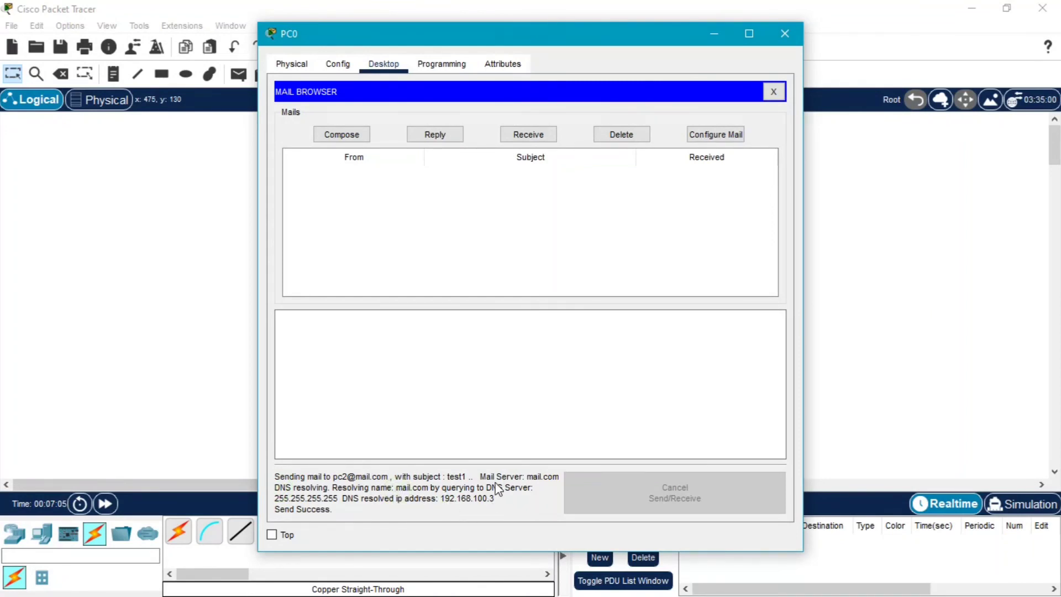
click(771, 91)
click(785, 34)
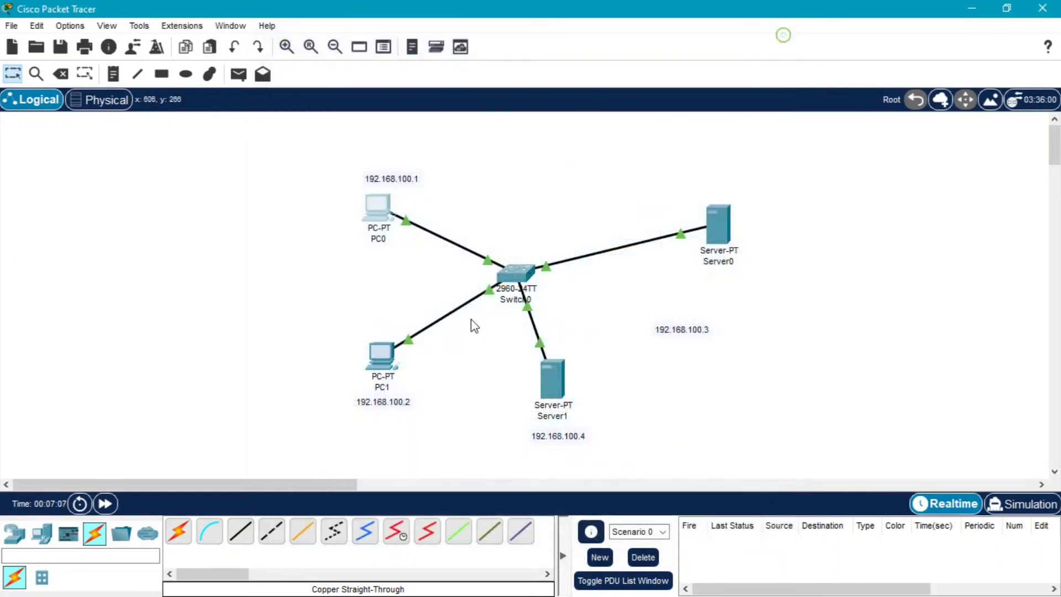
Receive the mail on PC1 and open the test1 message to read its text
click(386, 359)
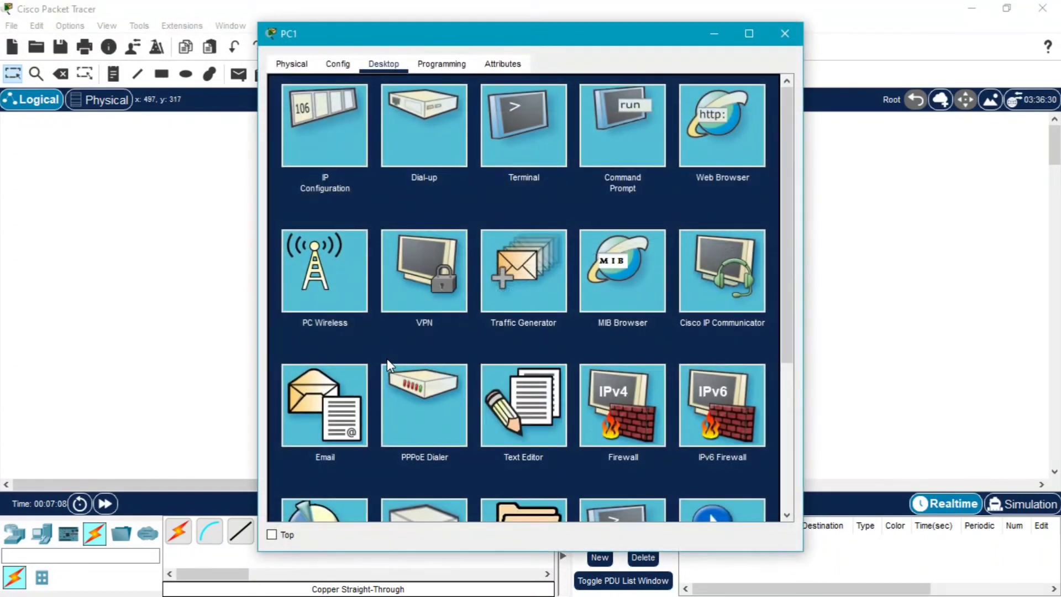
click(346, 400)
click(536, 137)
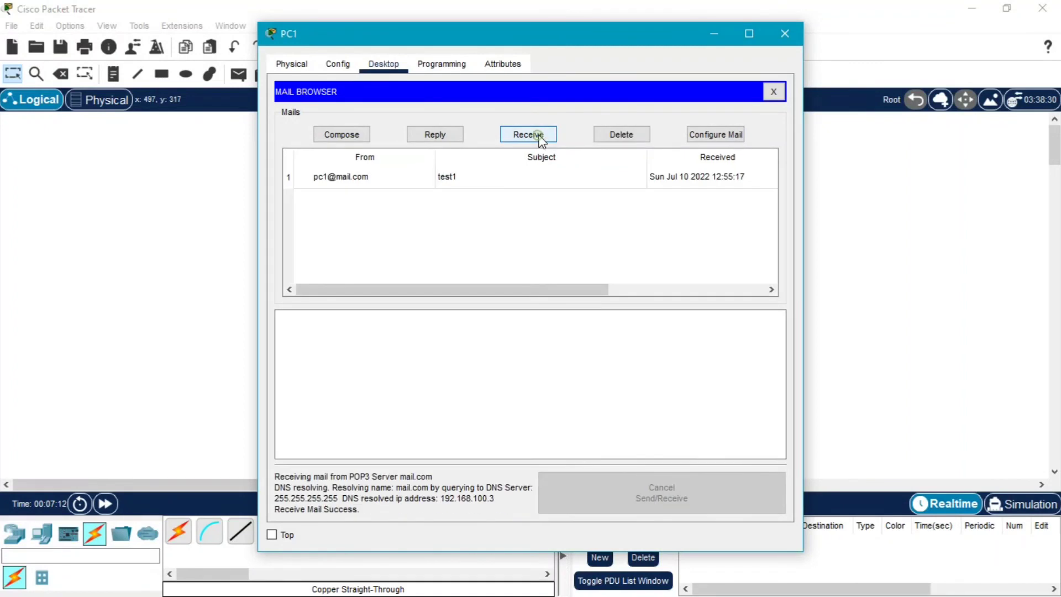
click(484, 183)
drag(325, 362, 271, 359)
click(402, 441)
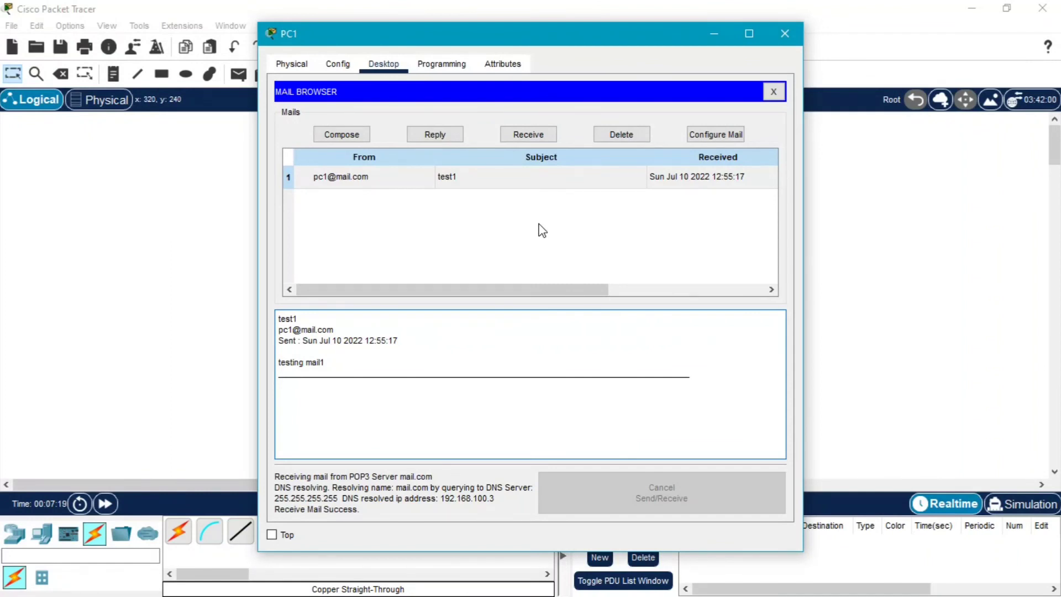
drag(338, 40, 298, 28)
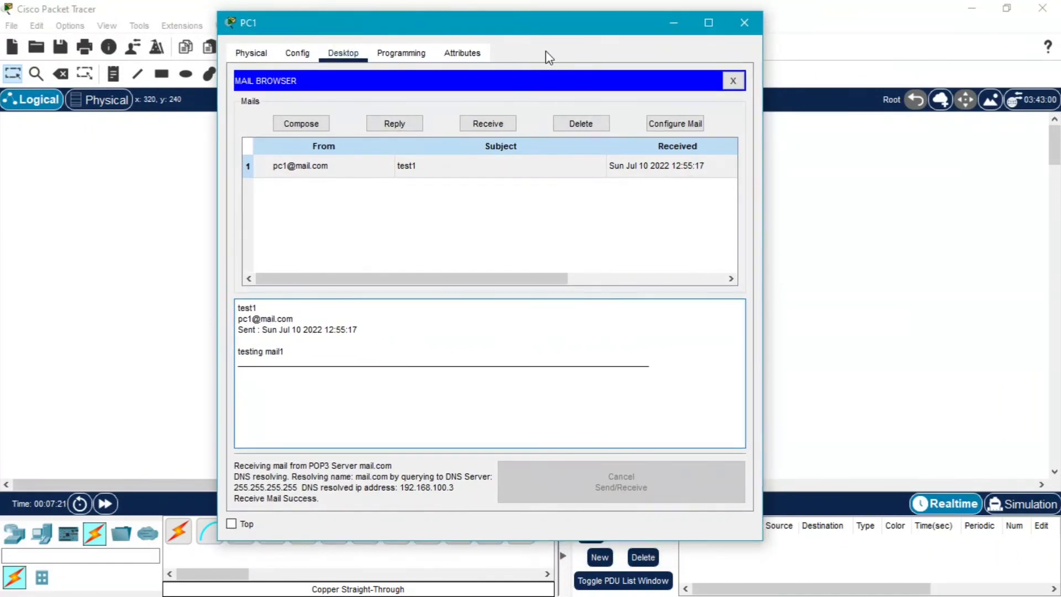
drag(556, 30, 621, 47)
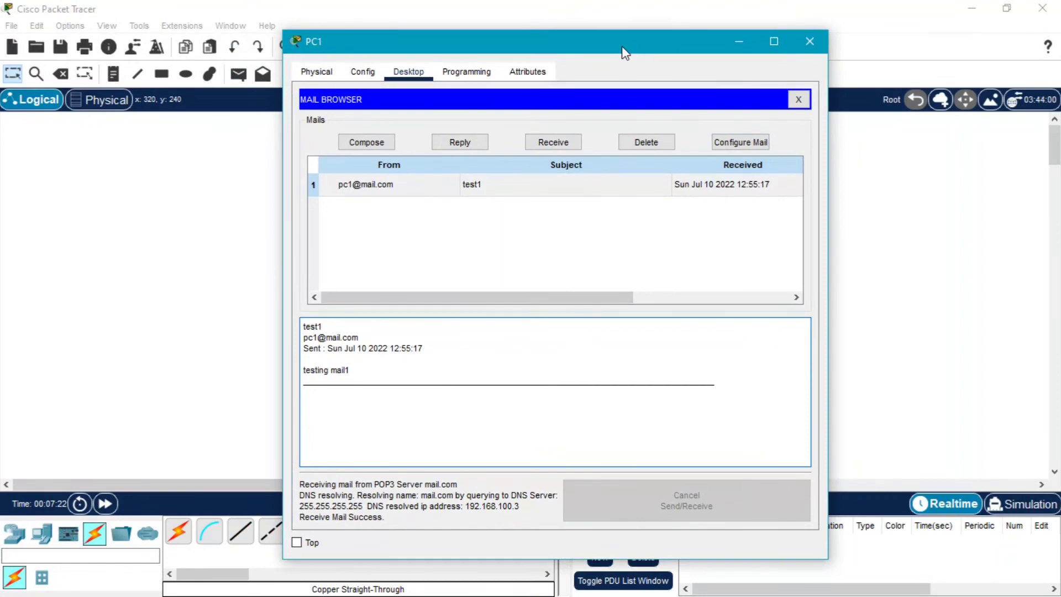